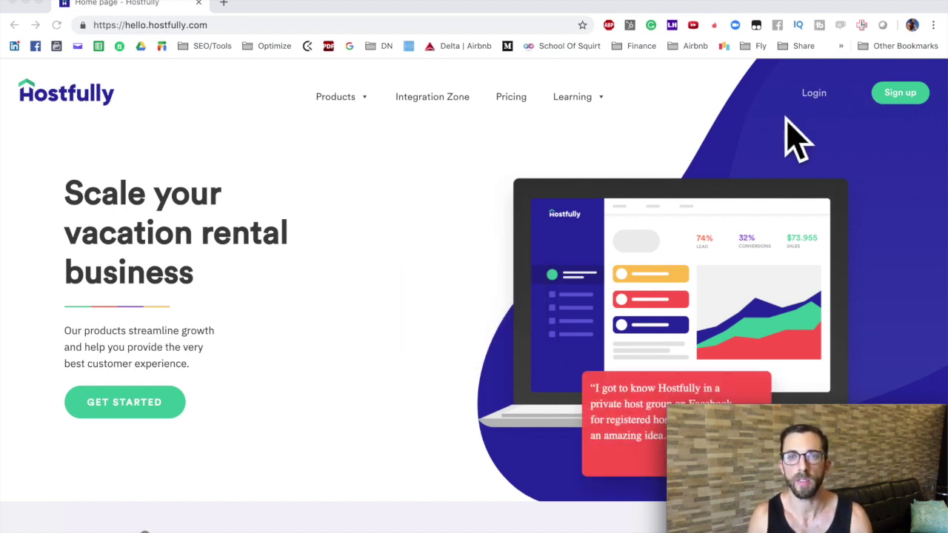
Open the login page for the Guidebooks product and log in with the saved credentials.
{"action": "mouse_move", "coordinate": [844, 117]}
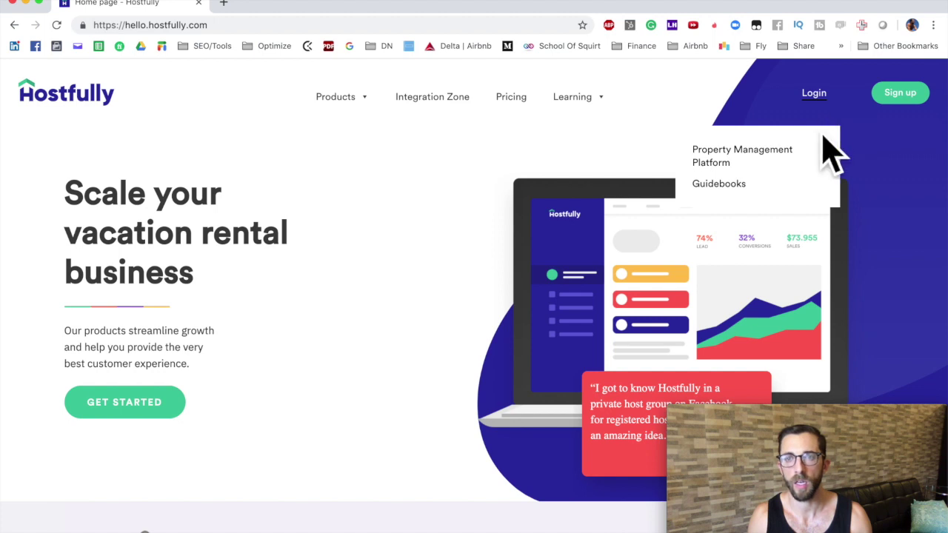
{"action": "left_click", "coordinate": [737, 197]}
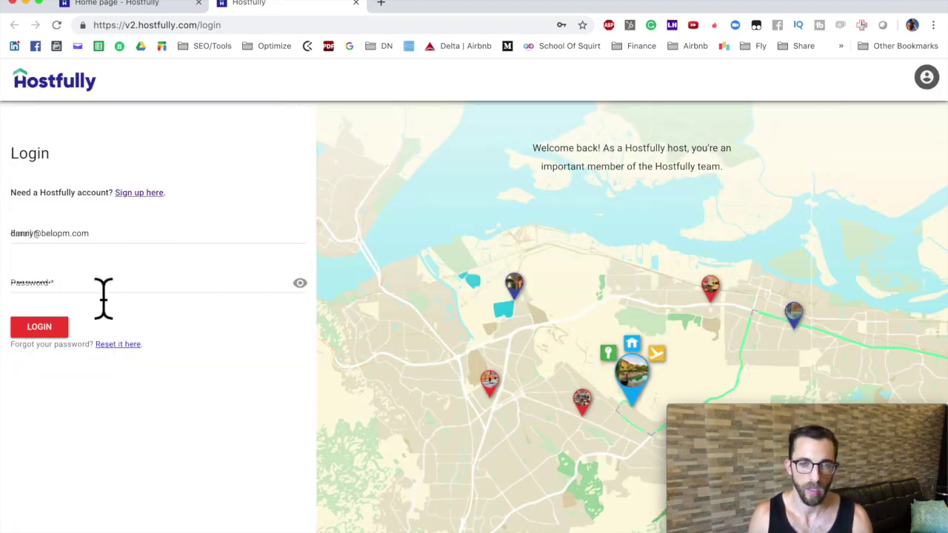
{"action": "left_click", "coordinate": [51, 332]}
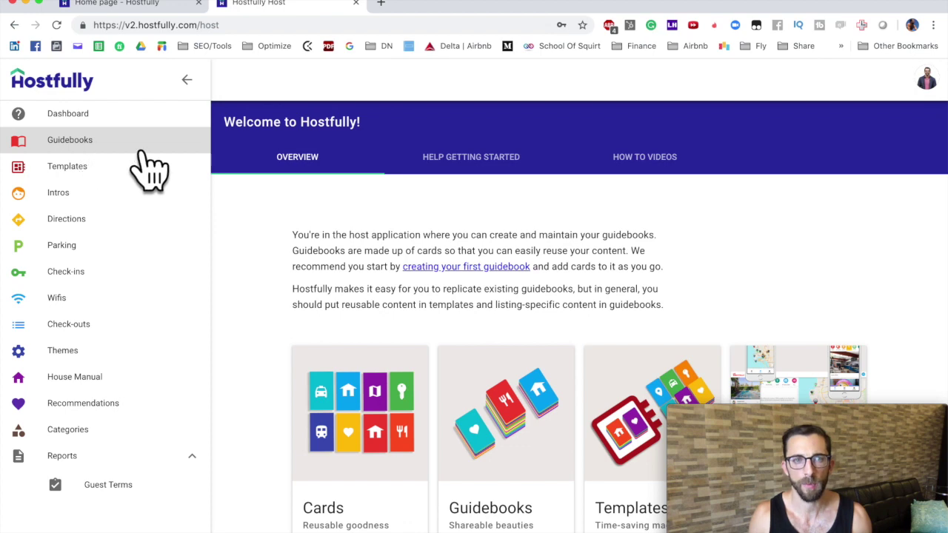
Open the guidebooks list and copy the public URL of the "2 Private Decks w 180° Views" guidebook.
{"action": "left_click", "coordinate": [111, 150]}
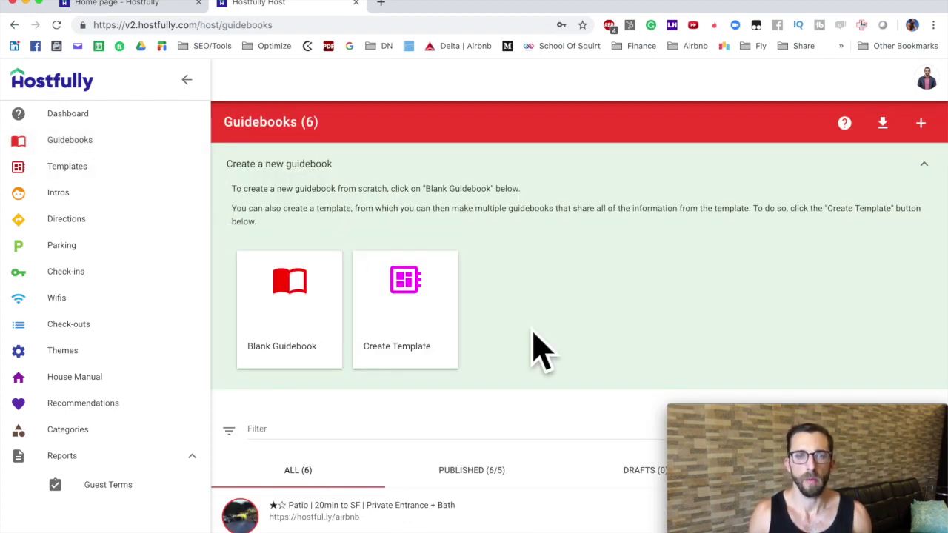
{"action": "scroll", "coordinate": [537, 352], "scroll_direction": "down", "scroll_amount": 5}
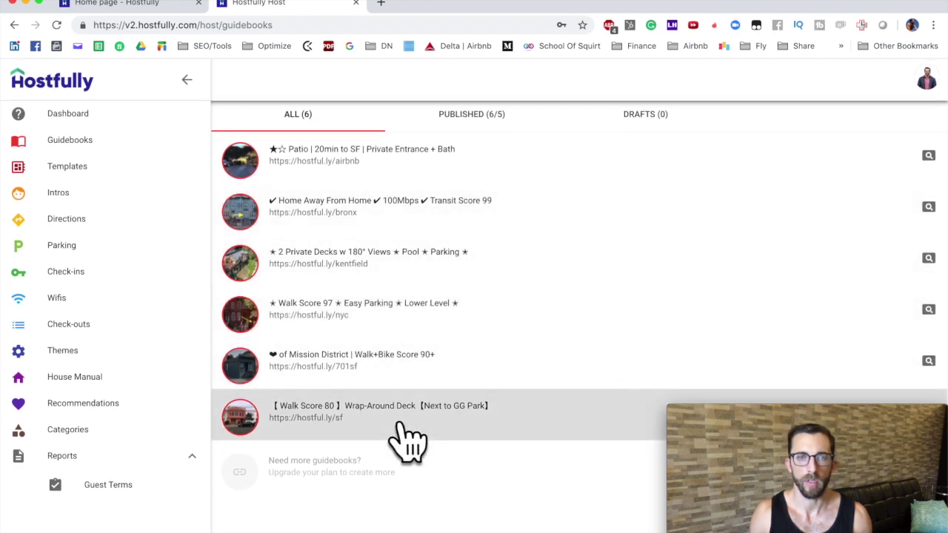
{"action": "scroll", "coordinate": [402, 438], "scroll_direction": "up", "scroll_amount": 4}
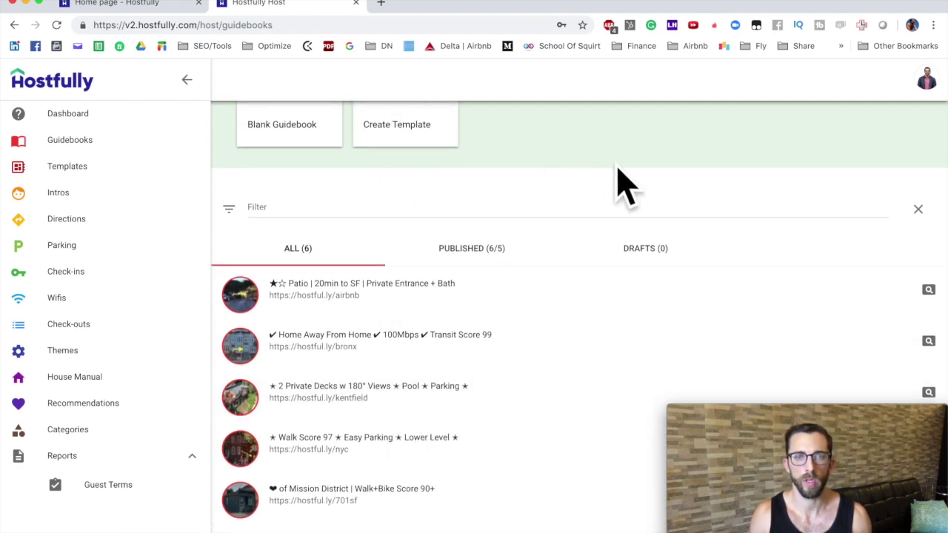
{"action": "scroll", "coordinate": [593, 204], "scroll_direction": "down", "scroll_amount": 2}
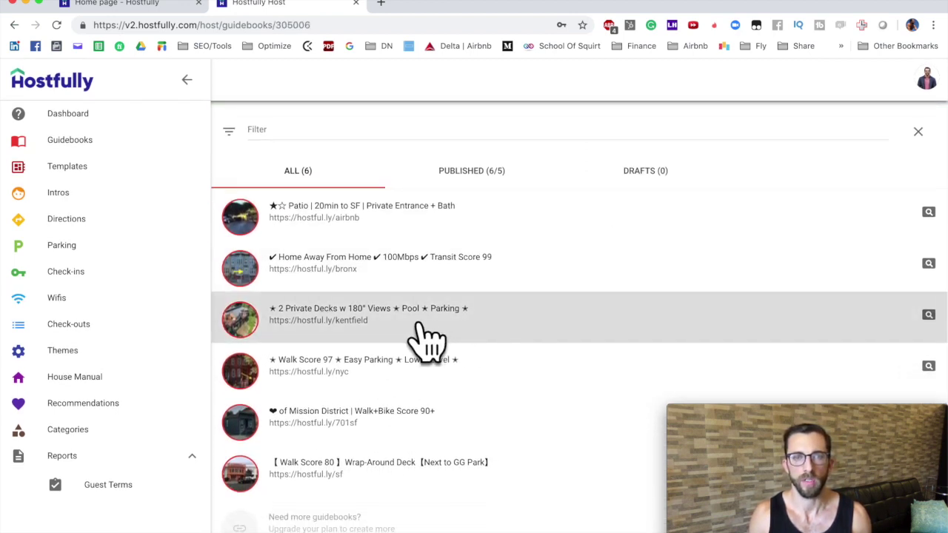
{"action": "left_click", "coordinate": [426, 339]}
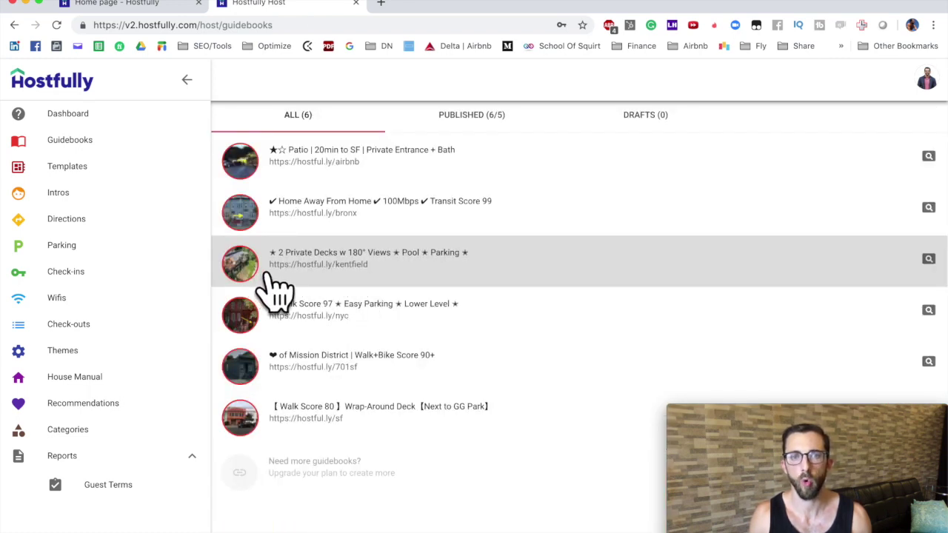
{"action": "left_click", "coordinate": [356, 283]}
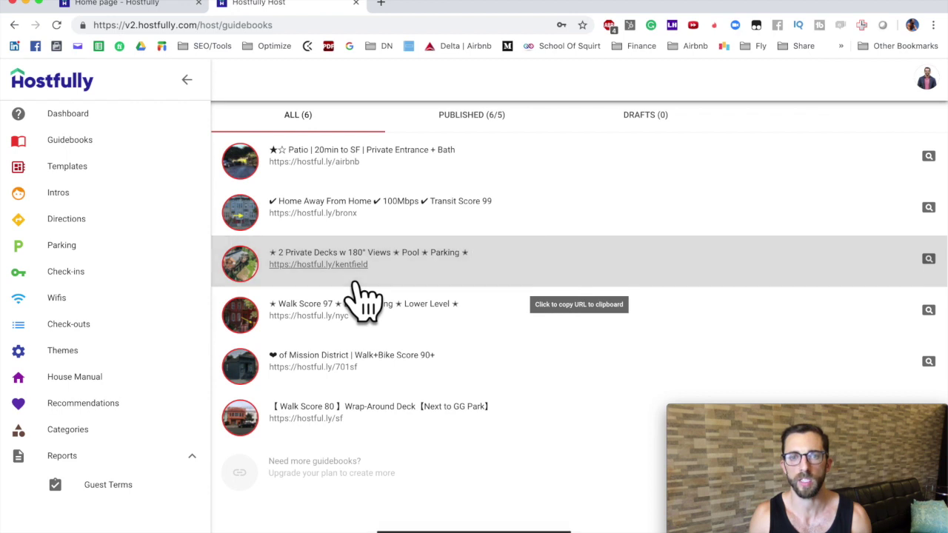
Open the "2 Private Decks" guidebook for editing, review its name and featured image, and return to the guidebooks list.
{"action": "left_click", "coordinate": [275, 291]}
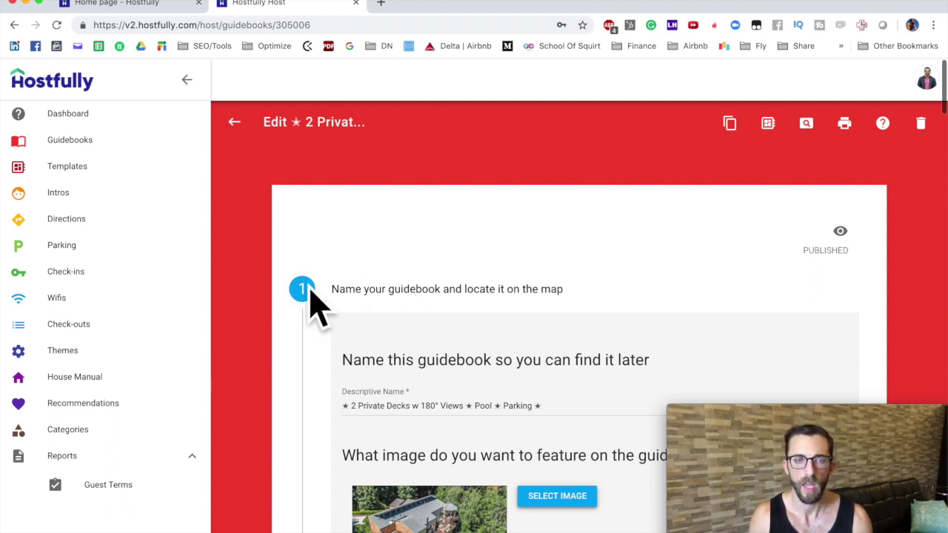
{"action": "scroll", "coordinate": [303, 237], "scroll_direction": "down", "scroll_amount": 1}
{"action": "scroll", "coordinate": [370, 252], "scroll_direction": "down", "scroll_amount": 2}
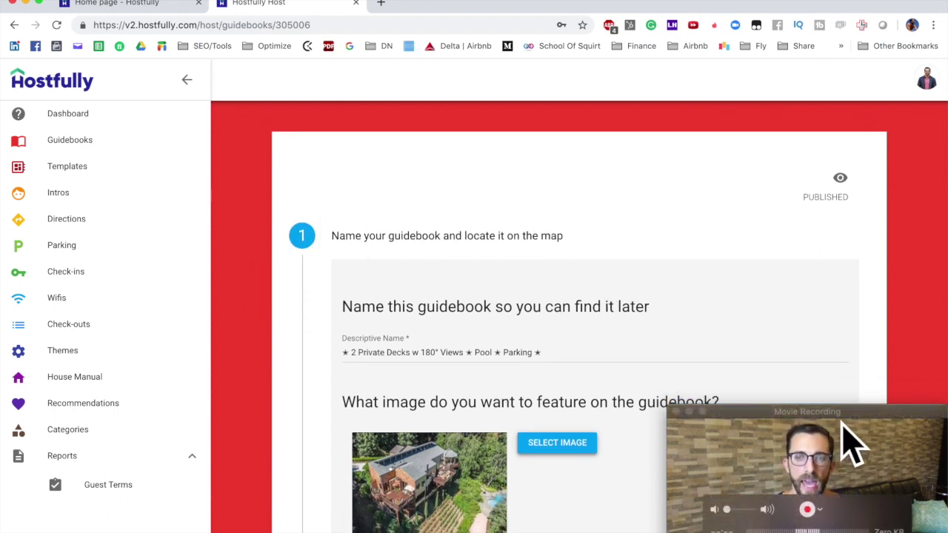
{"action": "left_click_drag", "start_coordinate": [851, 423], "coordinate": [187, 419]}
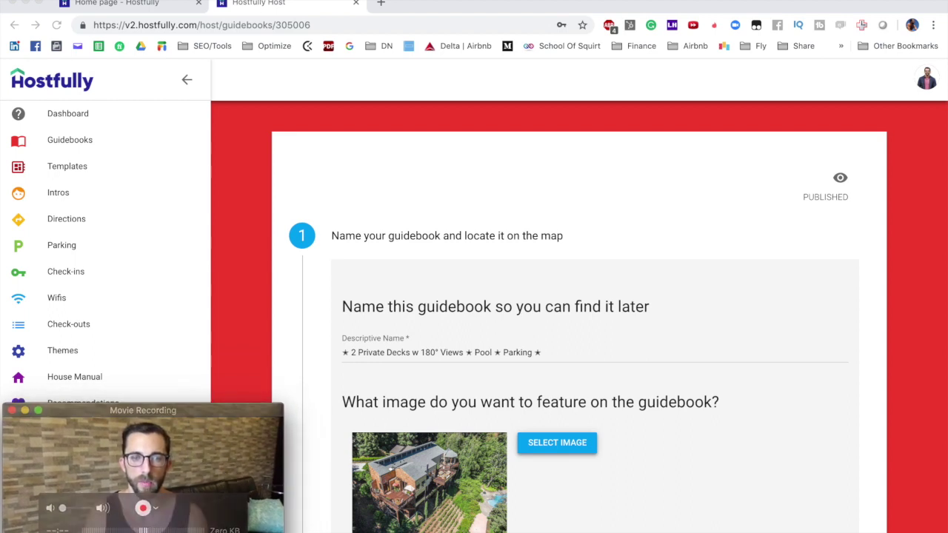
{"action": "scroll", "coordinate": [630, 301], "scroll_direction": "down", "scroll_amount": 3}
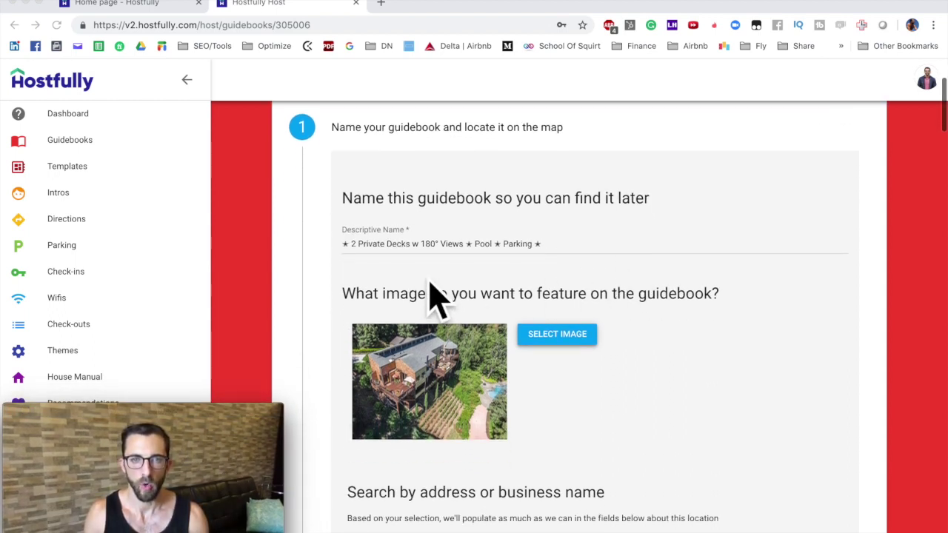
{"action": "scroll", "coordinate": [307, 239], "scroll_direction": "up", "scroll_amount": 5}
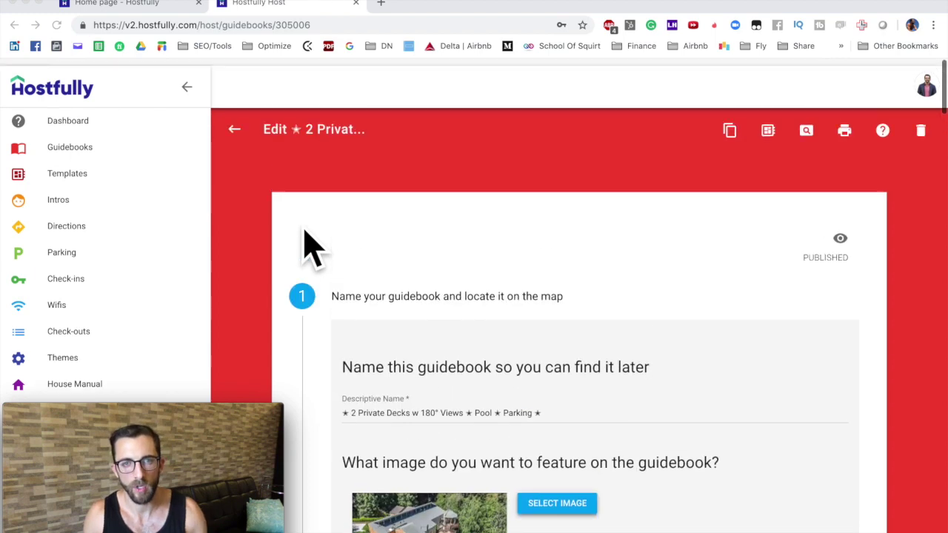
{"action": "left_click", "coordinate": [245, 129]}
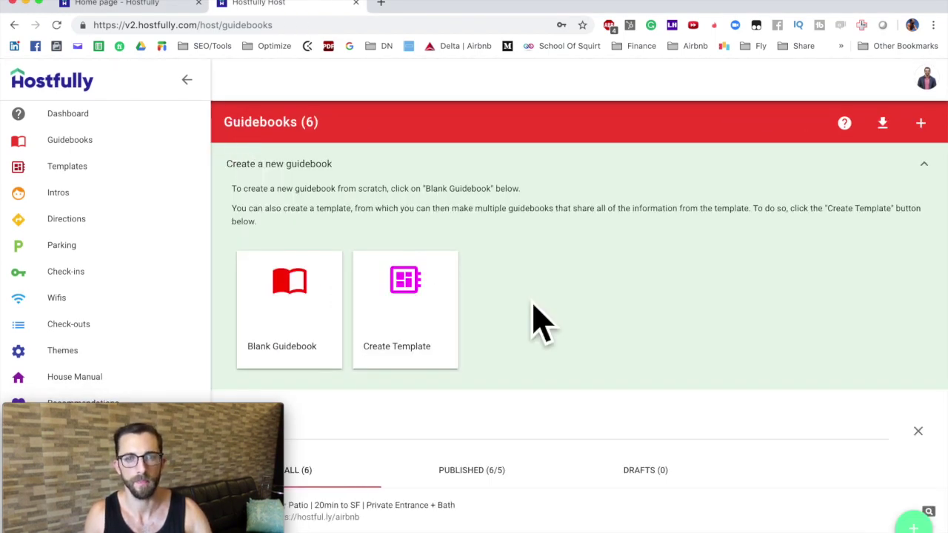
{"action": "scroll", "coordinate": [534, 321], "scroll_direction": "down", "scroll_amount": 5}
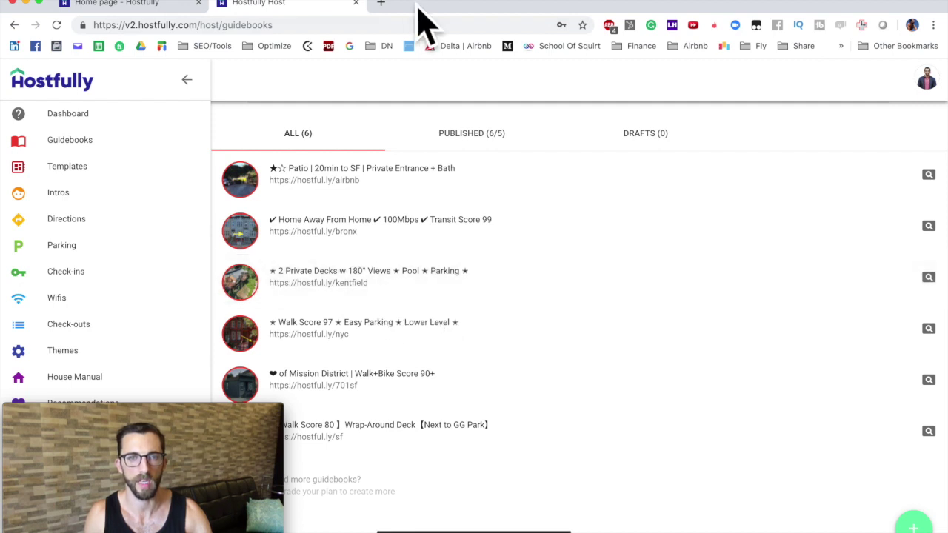
{"action": "left_click", "coordinate": [382, 6]}
{"action": "type", "text": "https://hostful.ly/kentfield"}
{"action": "key", "text": "Return"}
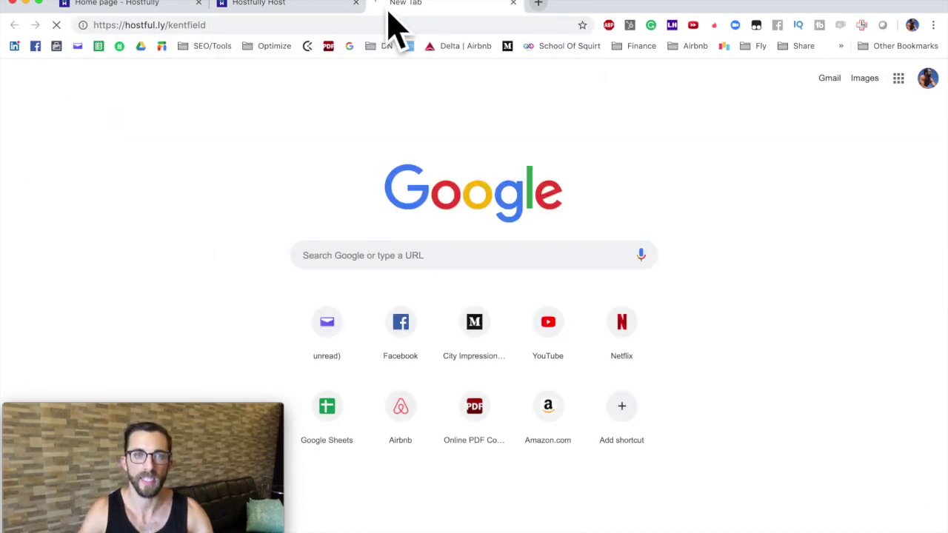
{"action": "left_click", "coordinate": [263, 6]}
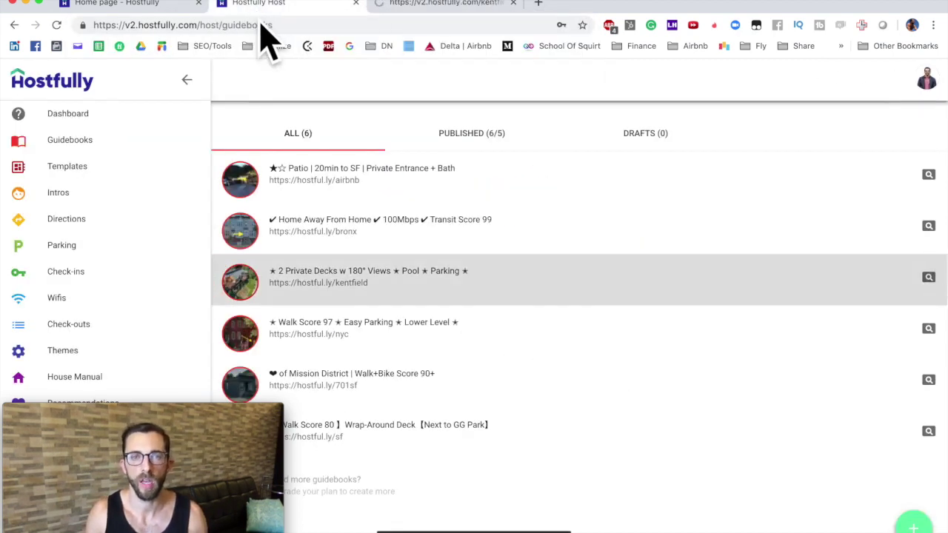
{"action": "left_click", "coordinate": [278, 295]}
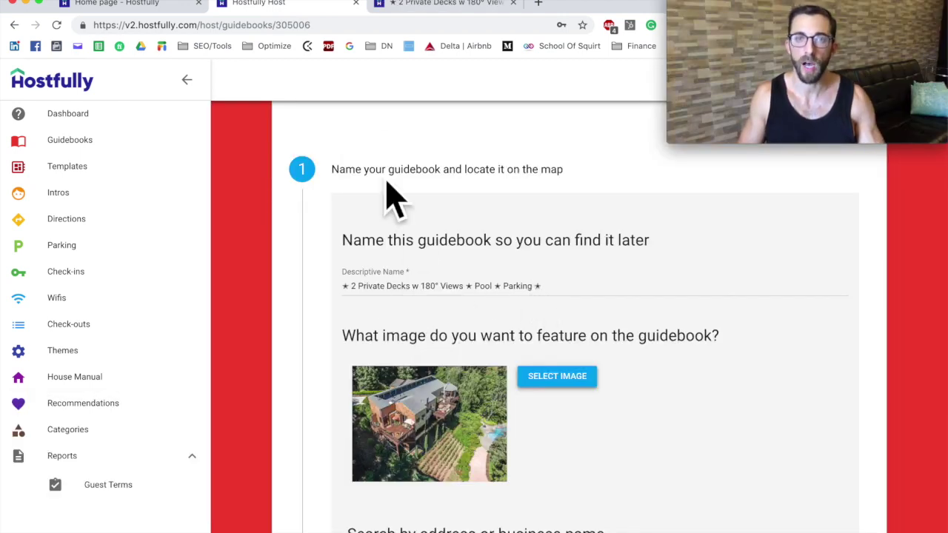
Preview the guest-facing Kentfield guidebook at phone width by narrowing the browser window, and restore the full width.
{"action": "left_click", "coordinate": [414, 6]}
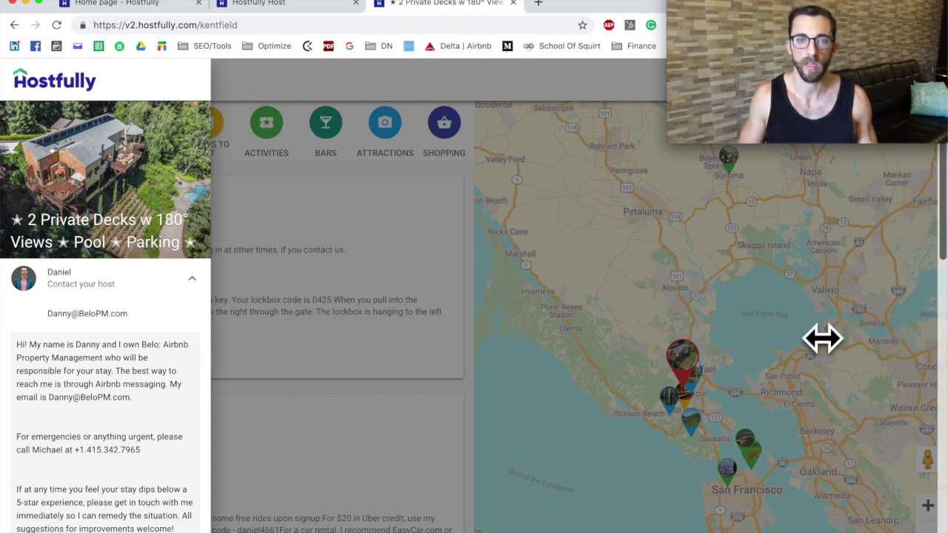
{"action": "left_click_drag", "start_coordinate": [822, 338], "coordinate": [177, 345]}
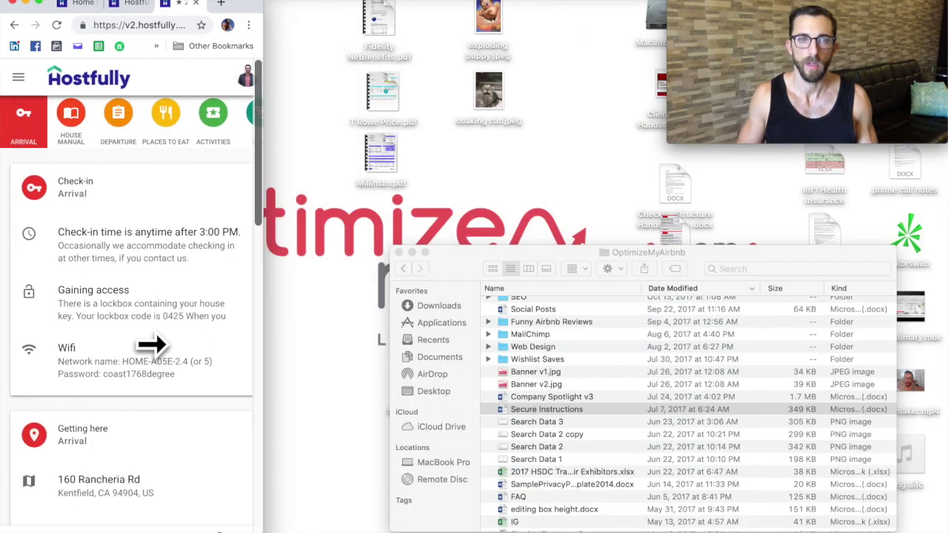
{"action": "left_click_drag", "start_coordinate": [268, 336], "coordinate": [944, 251]}
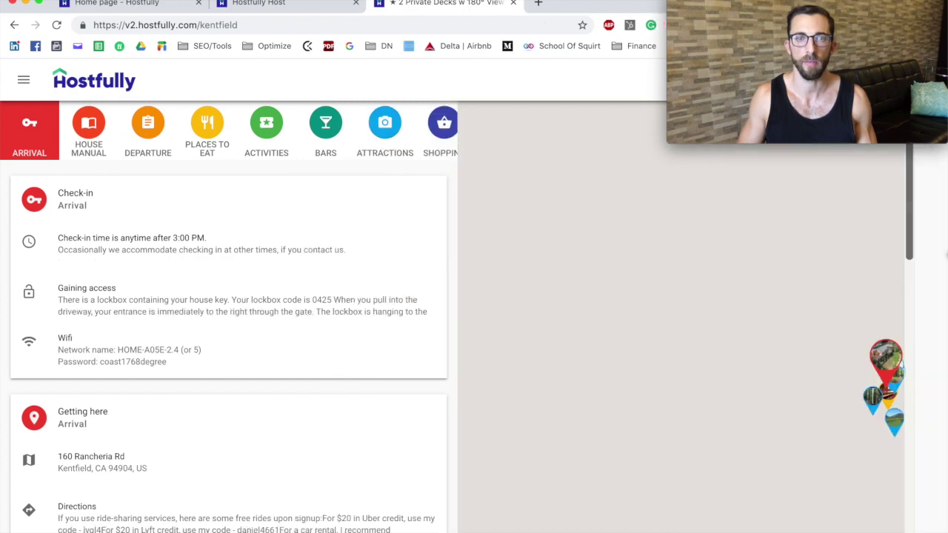
Compare the featured image setting in the guidebook editor with the header of the guest-facing guidebook.
{"action": "key", "text": "ctrl+shift+Tab"}
{"action": "scroll", "coordinate": [552, 245], "scroll_direction": "down", "scroll_amount": 1}
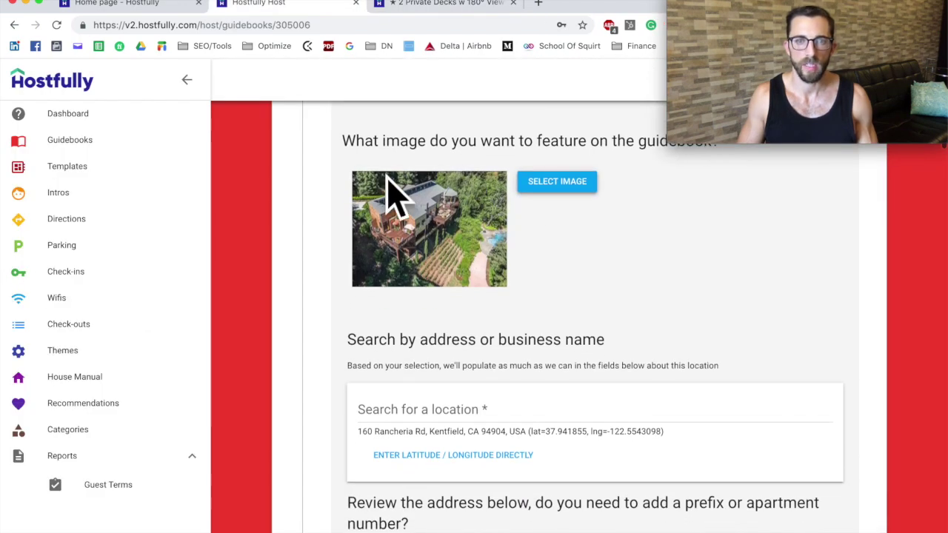
{"action": "left_click", "coordinate": [437, 5]}
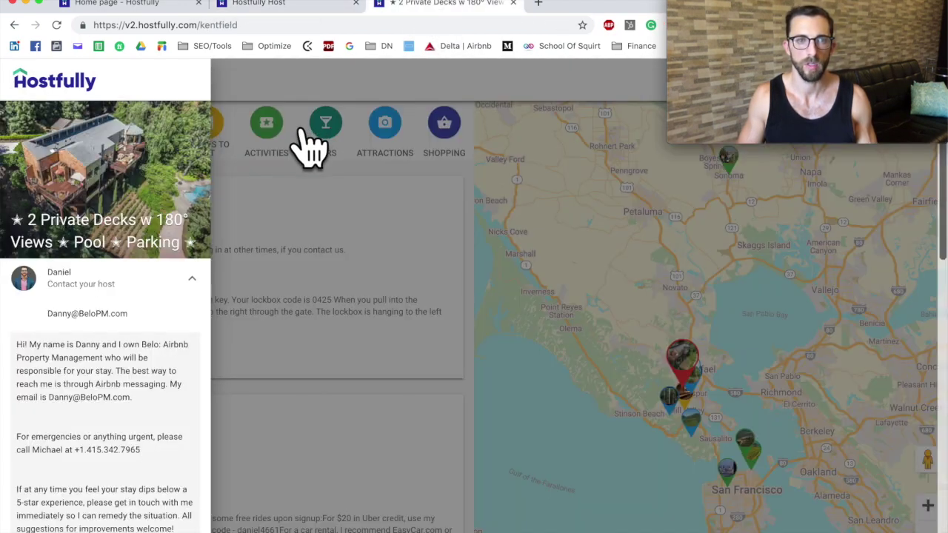
{"action": "left_click", "coordinate": [276, 9]}
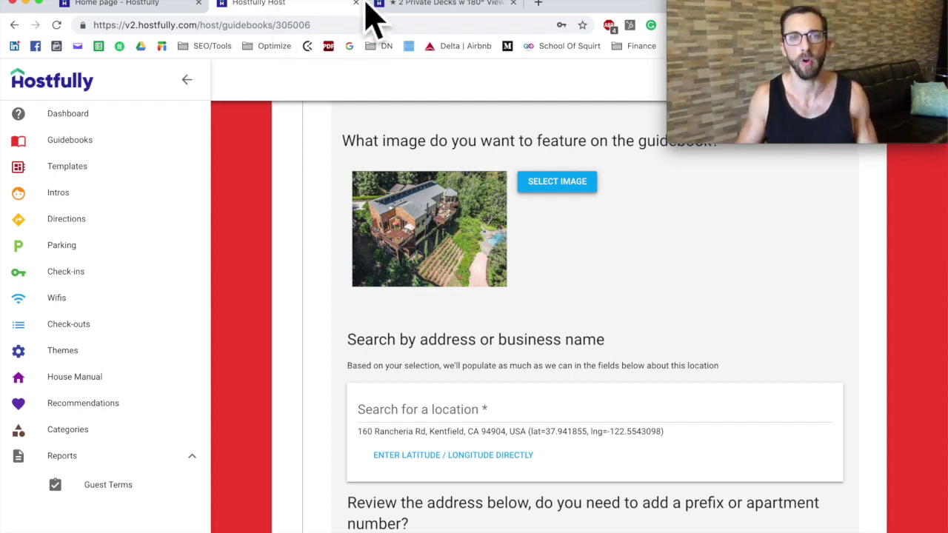
Review the guidebook's location search, address fields and address linking rule, down to the arrival cards.
{"action": "scroll", "coordinate": [407, 275], "scroll_direction": "down", "scroll_amount": 2}
{"action": "scroll", "coordinate": [338, 366], "scroll_direction": "down", "scroll_amount": 3}
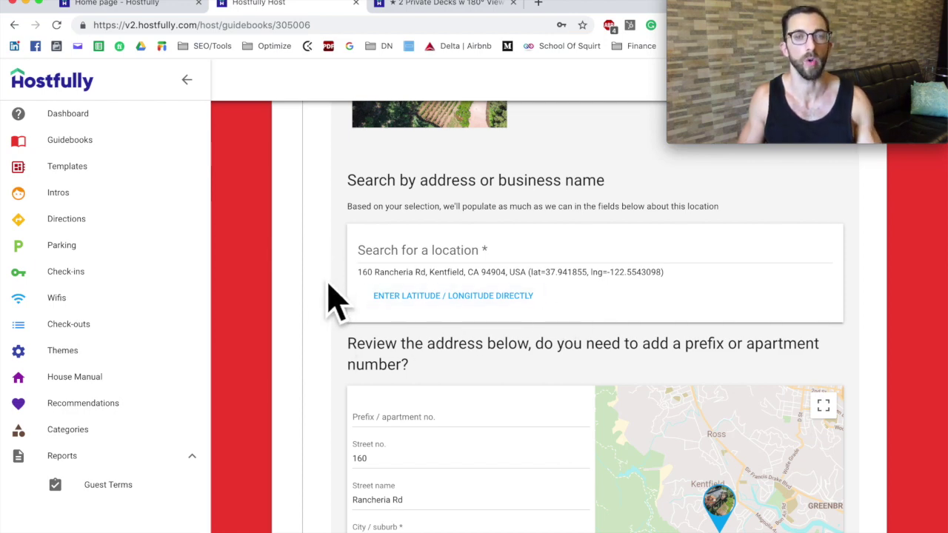
{"action": "scroll", "coordinate": [333, 300], "scroll_direction": "down", "scroll_amount": 3}
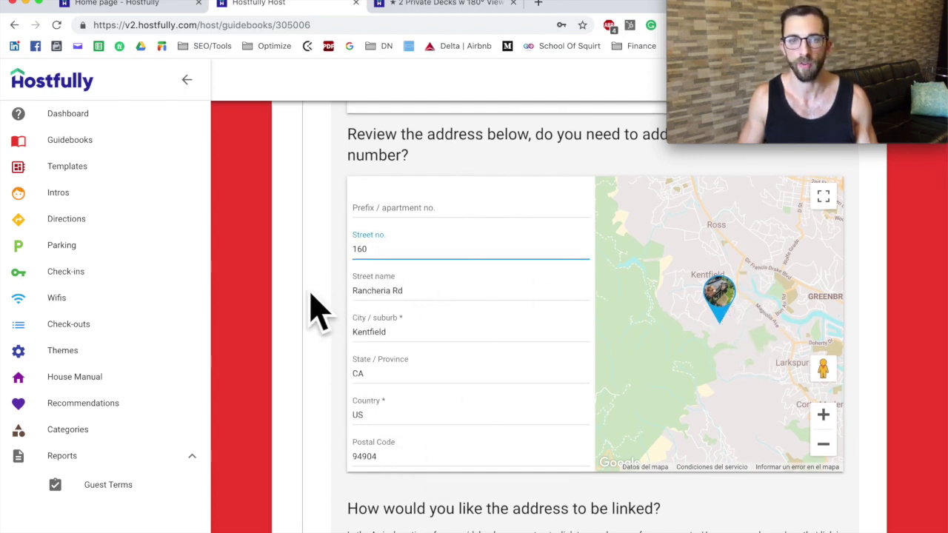
{"action": "scroll", "coordinate": [311, 308], "scroll_direction": "down", "scroll_amount": 5}
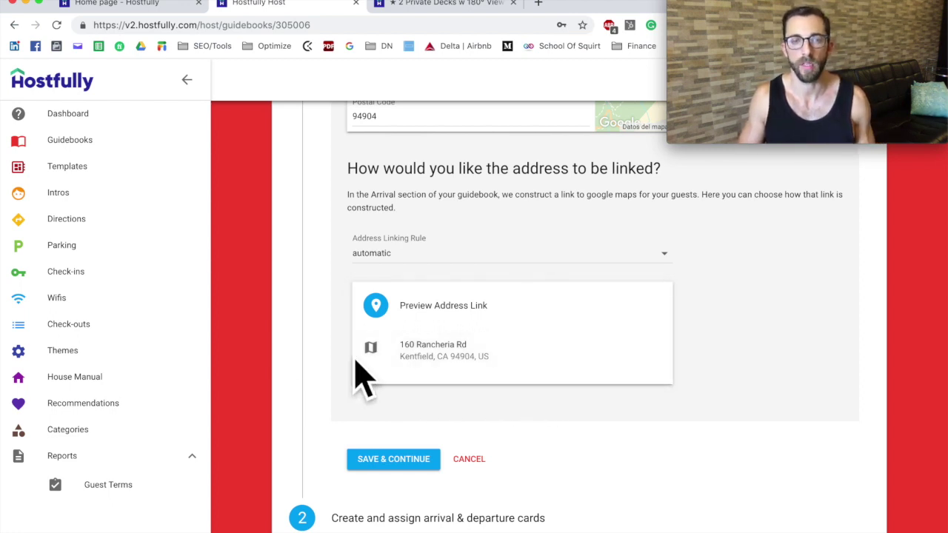
{"action": "scroll", "coordinate": [356, 374], "scroll_direction": "down", "scroll_amount": 2}
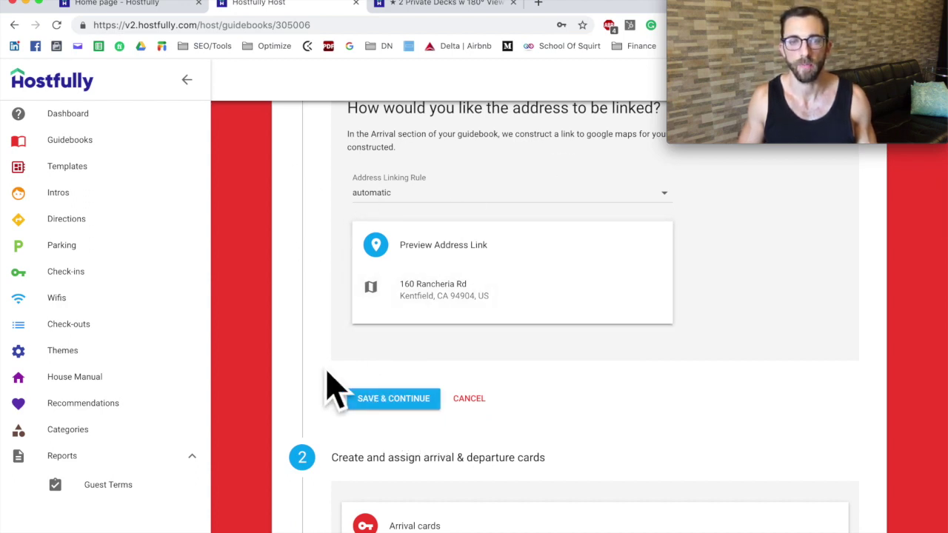
{"action": "scroll", "coordinate": [328, 380], "scroll_direction": "down", "scroll_amount": 5}
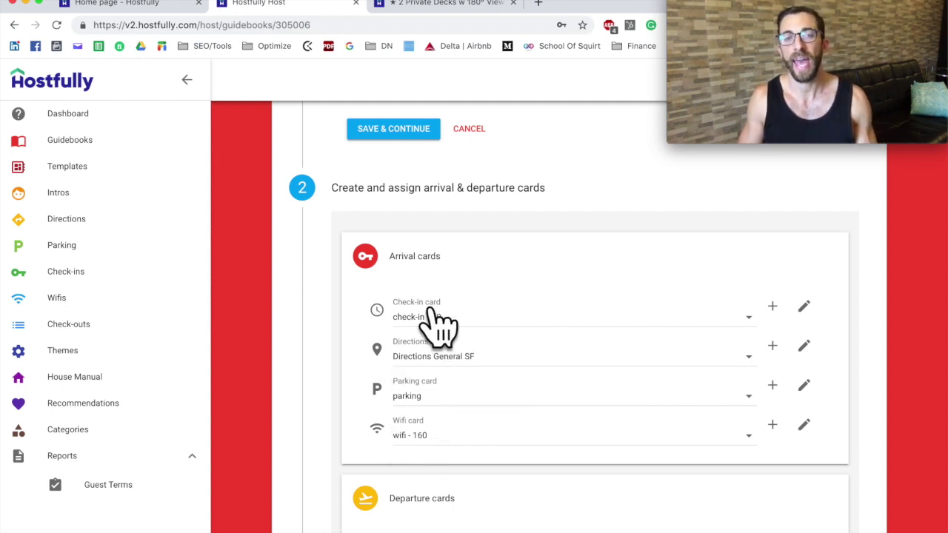
Open the guidebook's check-in card for editing and review its policies, access instructions and guidebook assignments.
{"action": "left_click", "coordinate": [835, 321]}
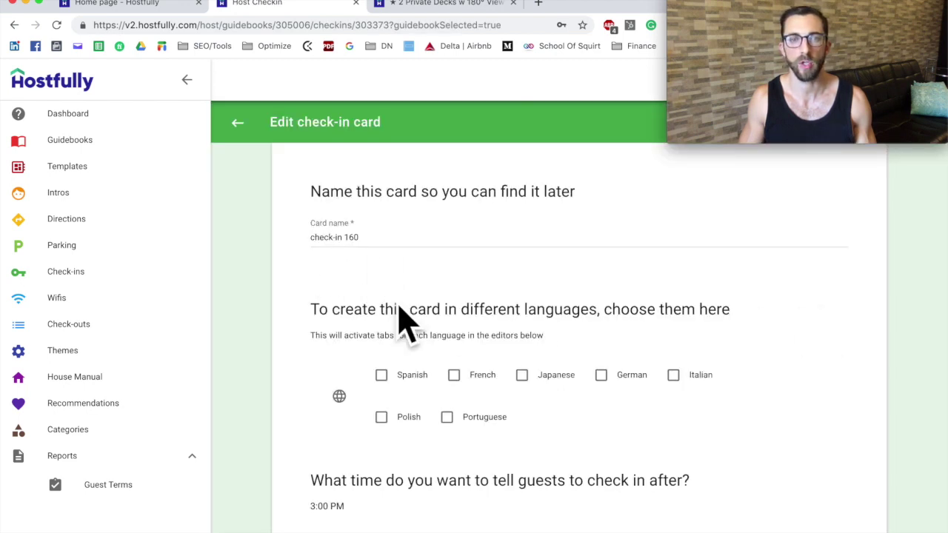
{"action": "scroll", "coordinate": [402, 322], "scroll_direction": "down", "scroll_amount": 4}
{"action": "scroll", "coordinate": [429, 367], "scroll_direction": "down", "scroll_amount": 8}
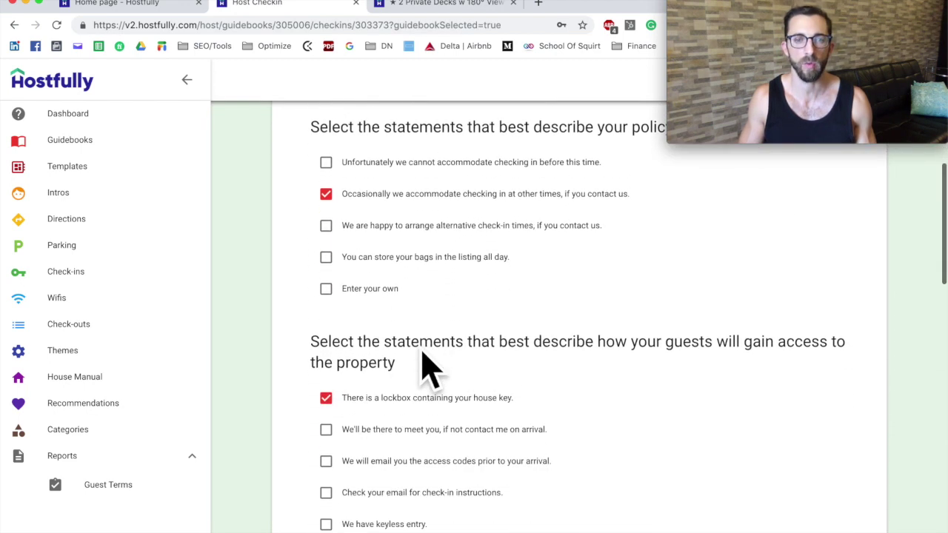
{"action": "scroll", "coordinate": [430, 367], "scroll_direction": "down", "scroll_amount": 10}
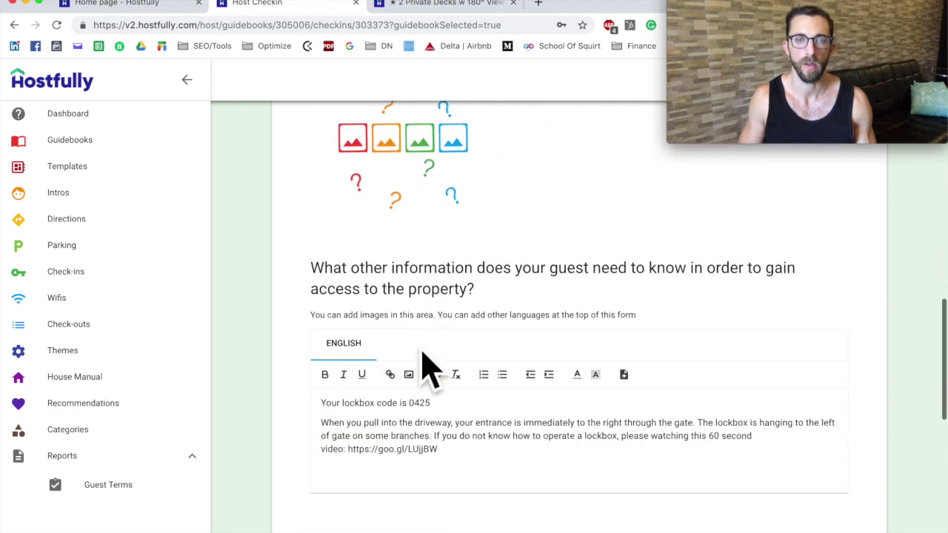
{"action": "scroll", "coordinate": [430, 367], "scroll_direction": "down", "scroll_amount": 3}
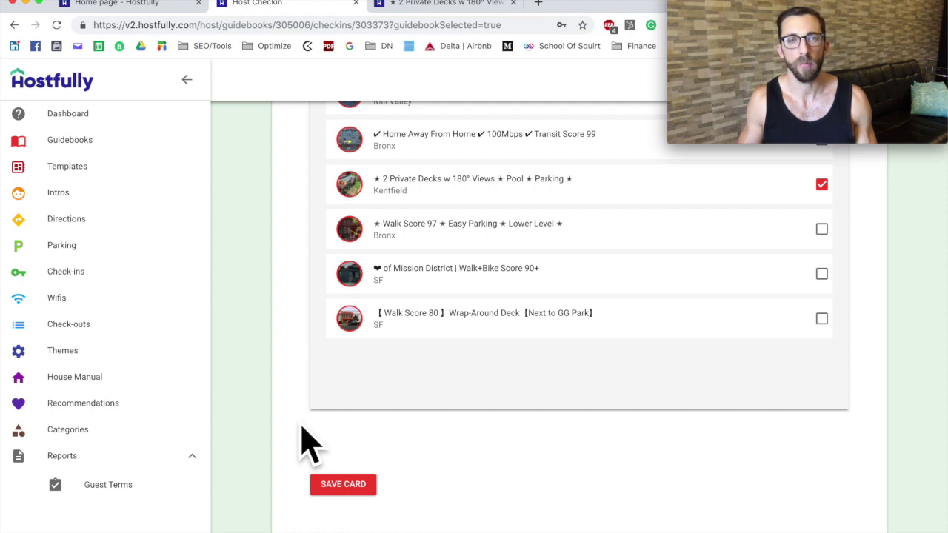
{"action": "scroll", "coordinate": [310, 444], "scroll_direction": "up", "scroll_amount": 2}
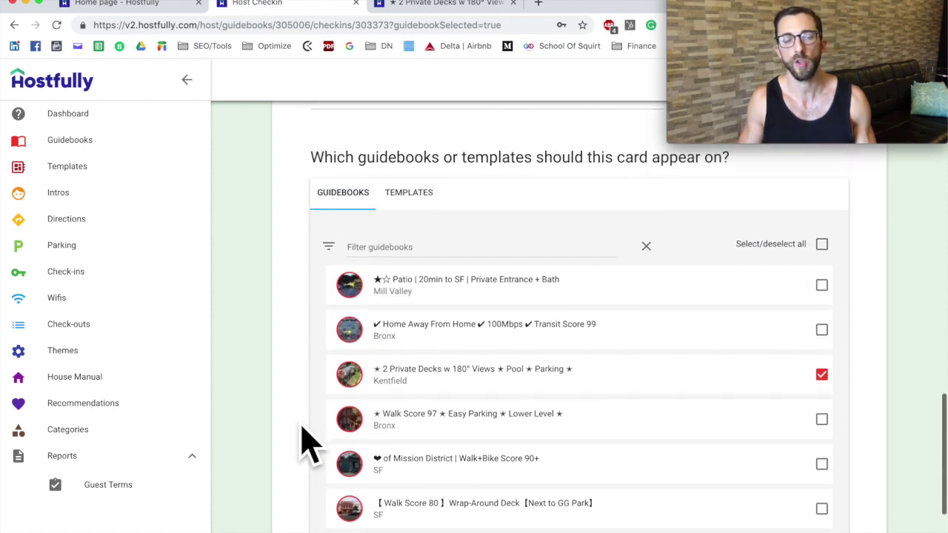
Review the check-in card from its name and policies down to its guidebook assignments, and save the card.
{"action": "scroll", "coordinate": [310, 445], "scroll_direction": "down", "scroll_amount": 1}
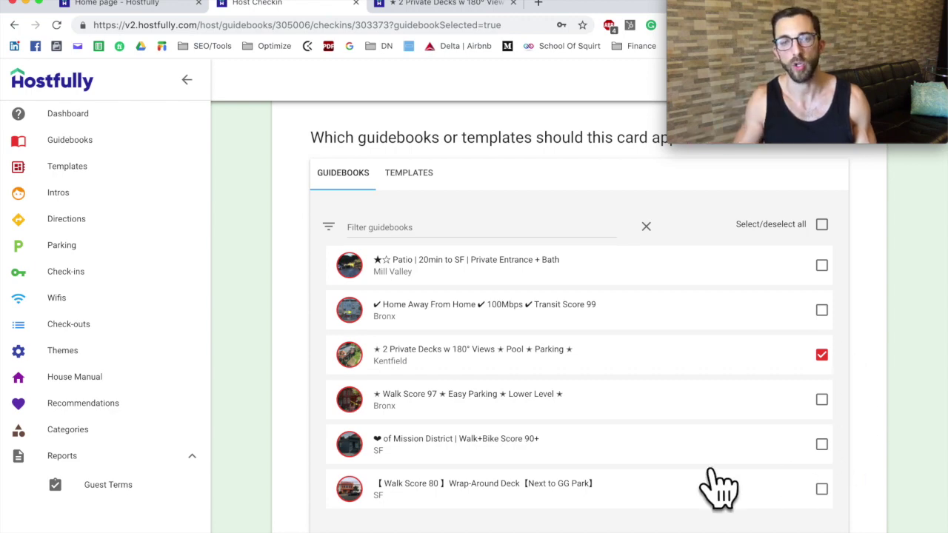
{"action": "scroll", "coordinate": [333, 371], "scroll_direction": "down", "scroll_amount": 5}
{"action": "scroll", "coordinate": [334, 363], "scroll_direction": "up", "scroll_amount": 5}
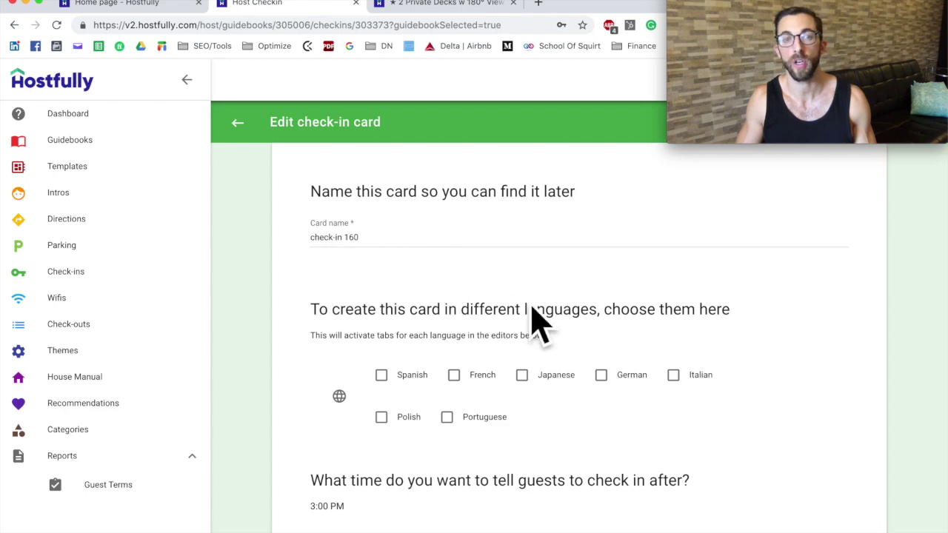
{"action": "scroll", "coordinate": [352, 403], "scroll_direction": "down", "scroll_amount": 2}
{"action": "scroll", "coordinate": [290, 445], "scroll_direction": "down", "scroll_amount": 10}
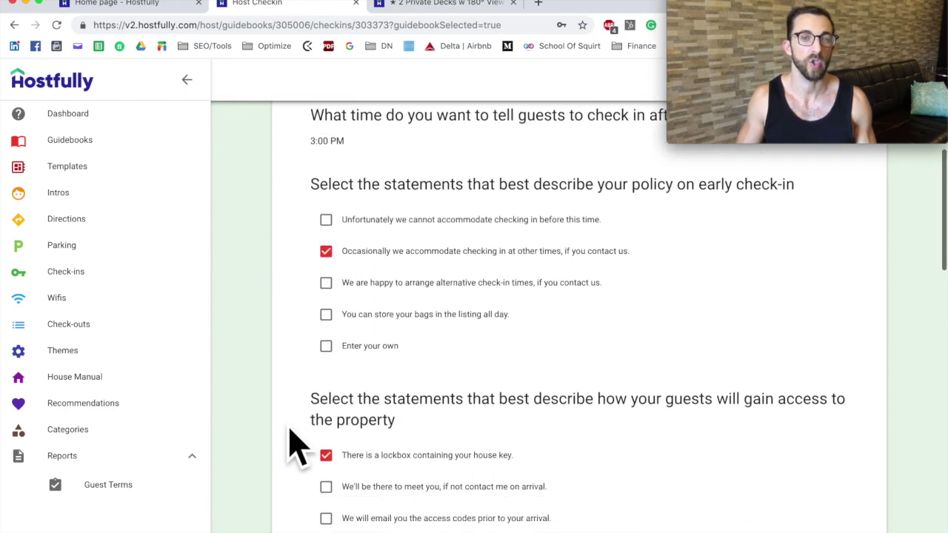
{"action": "scroll", "coordinate": [296, 445], "scroll_direction": "down", "scroll_amount": 15}
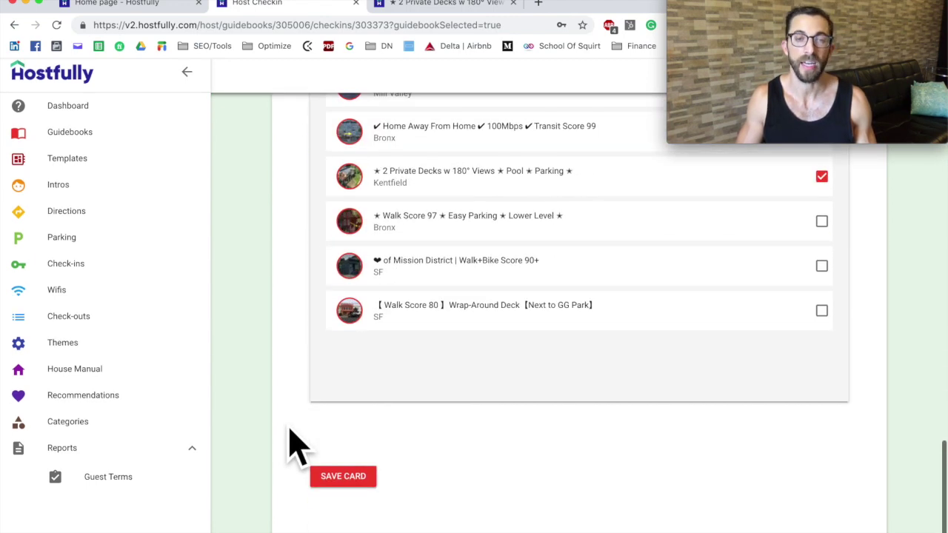
{"action": "scroll", "coordinate": [296, 381], "scroll_direction": "up", "scroll_amount": 3}
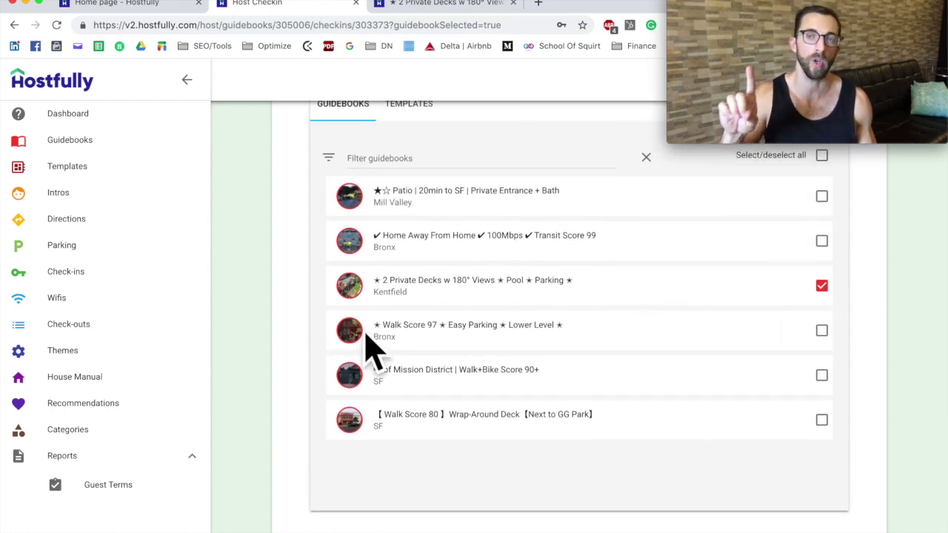
{"action": "scroll", "coordinate": [286, 349], "scroll_direction": "up", "scroll_amount": 10}
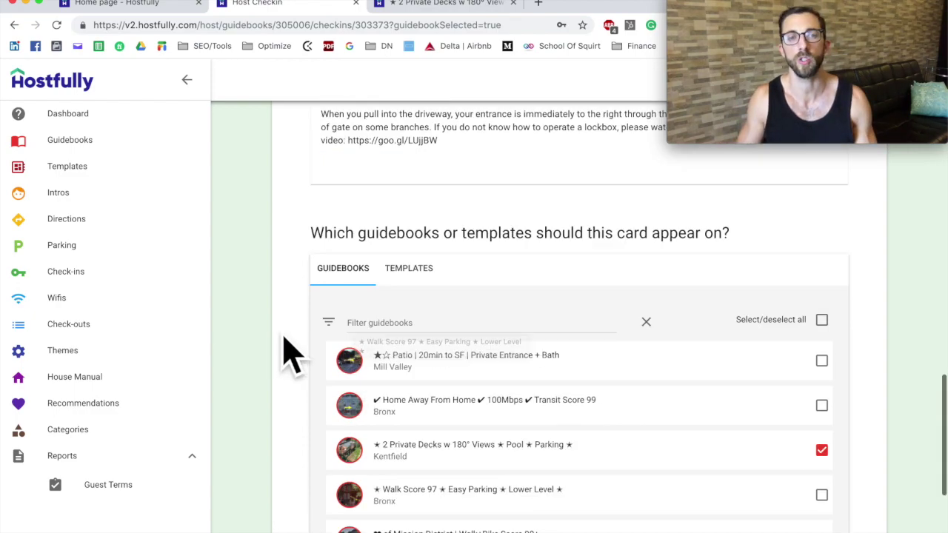
{"action": "scroll", "coordinate": [287, 352], "scroll_direction": "down", "scroll_amount": 6}
{"action": "scroll", "coordinate": [289, 352], "scroll_direction": "down", "scroll_amount": 5}
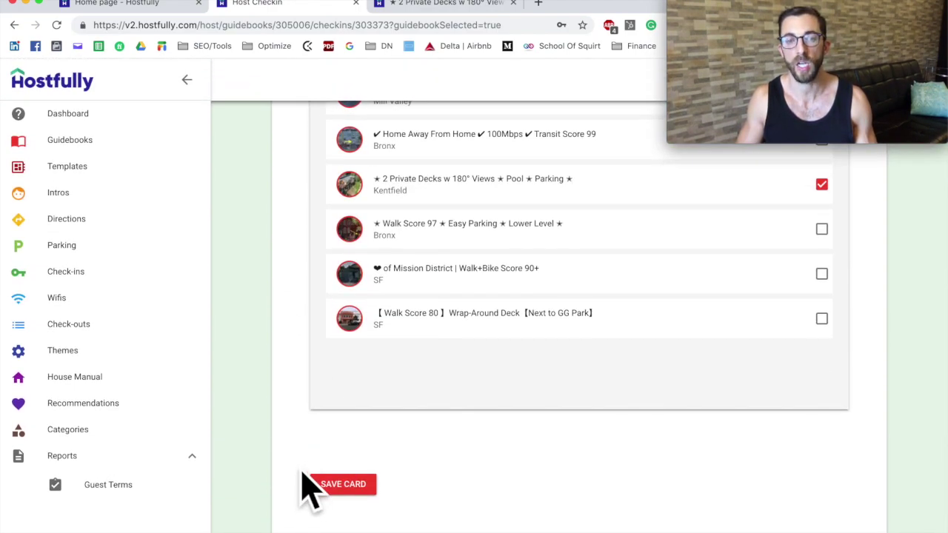
{"action": "left_click", "coordinate": [343, 489]}
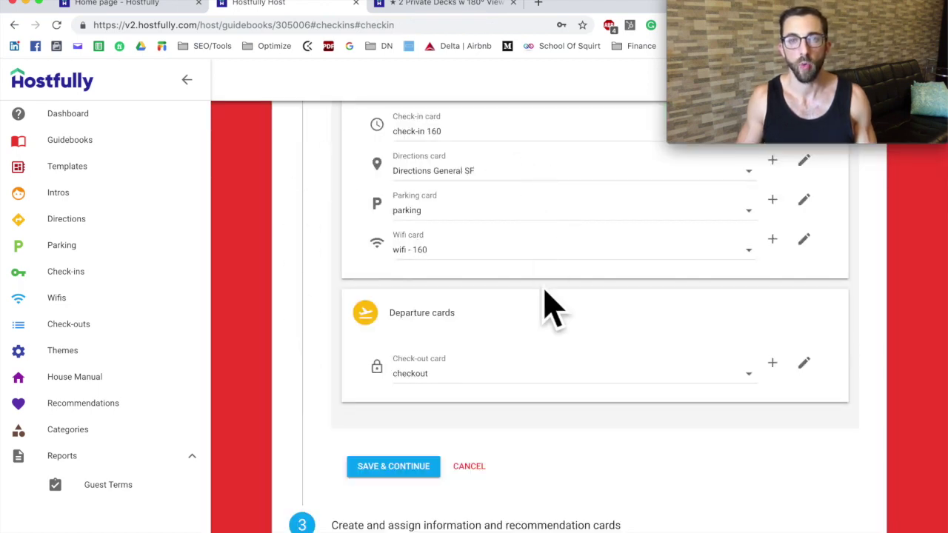
Compare the guidebook's assigned arrival cards with the Arrival section of the guest-facing guidebook.
{"action": "scroll", "coordinate": [545, 325], "scroll_direction": "up", "scroll_amount": 3}
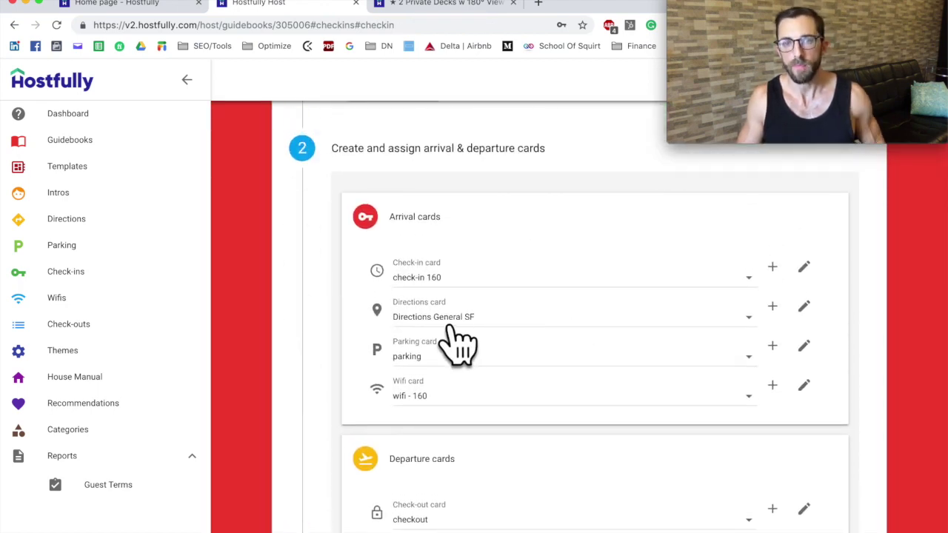
{"action": "left_click", "coordinate": [448, 6]}
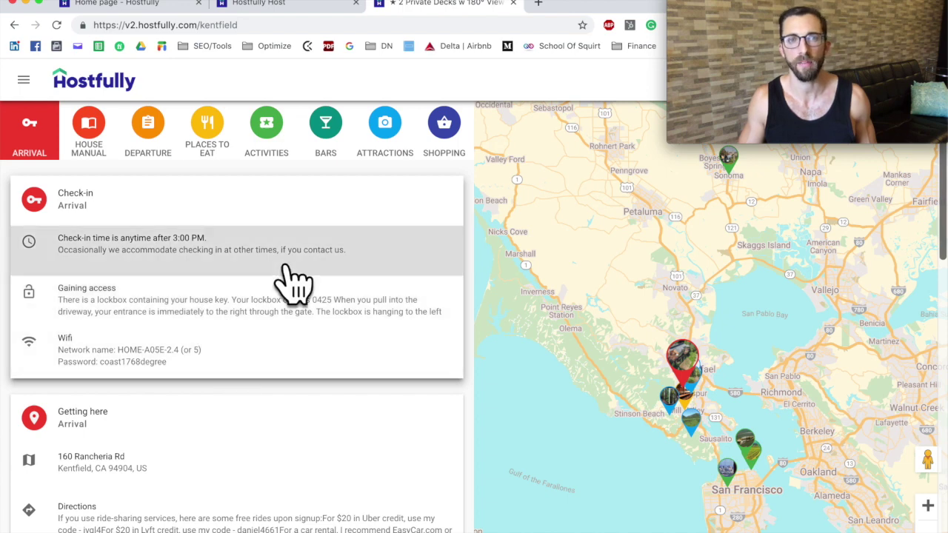
{"action": "left_click", "coordinate": [259, 6]}
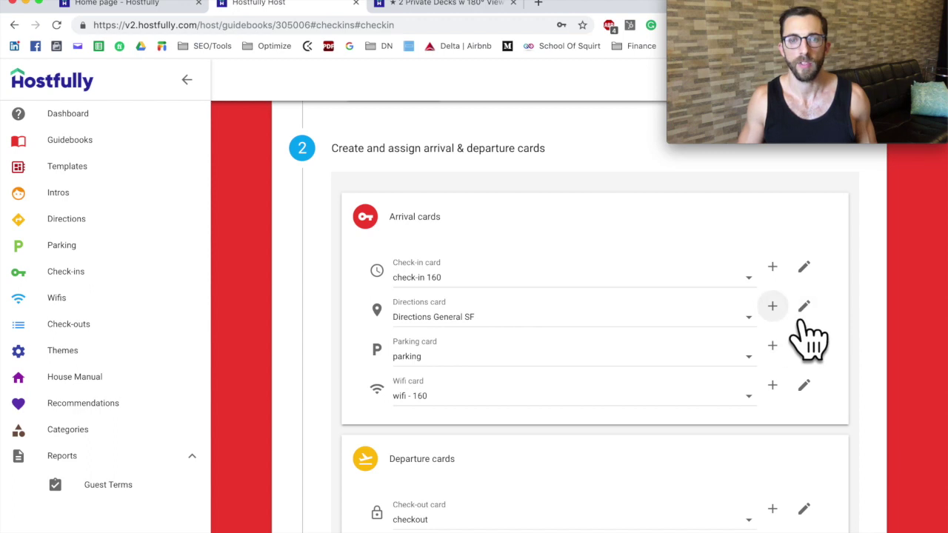
Open the Directions General SF card for editing and check its card name and language options.
{"action": "left_click", "coordinate": [837, 320]}
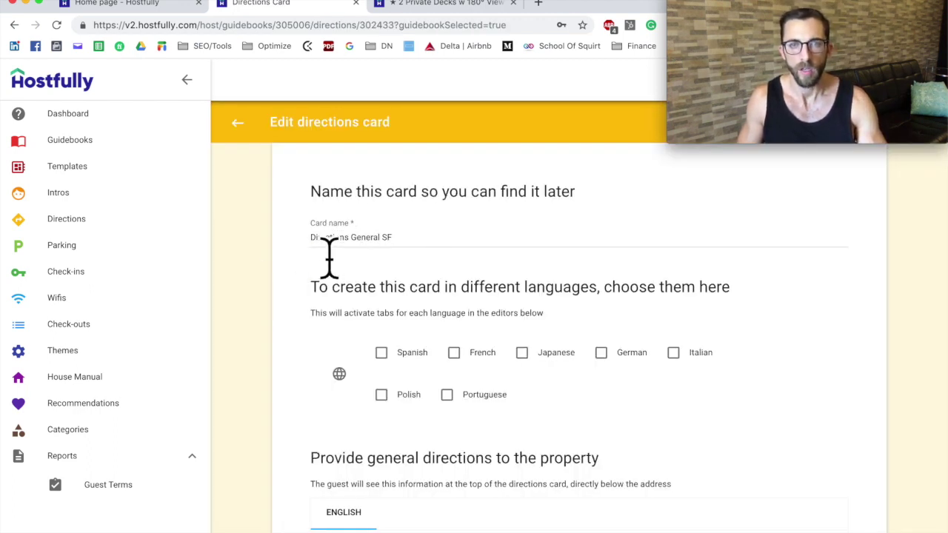
{"action": "left_click_drag", "start_coordinate": [328, 257], "coordinate": [396, 256]}
{"action": "left_click", "coordinate": [396, 255]}
{"action": "scroll", "coordinate": [313, 215], "scroll_direction": "down", "scroll_amount": 3}
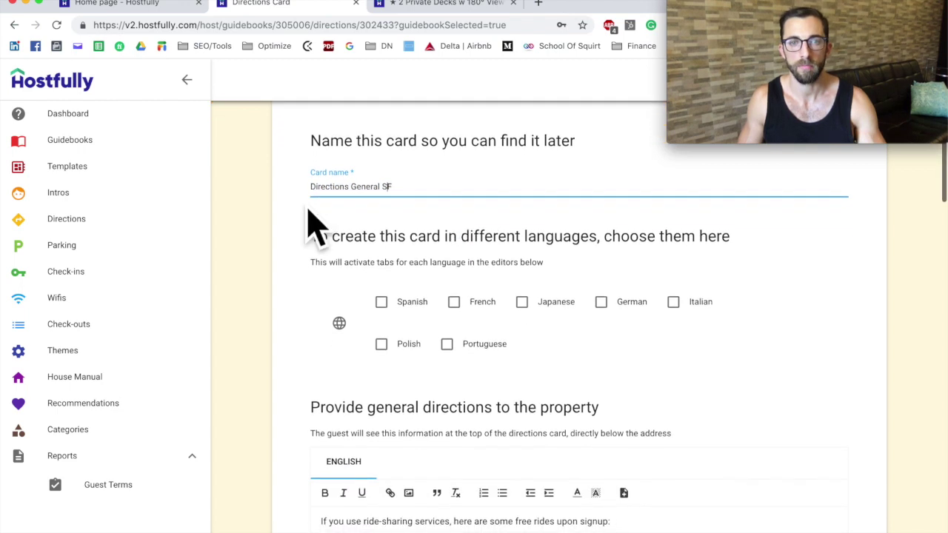
Review the directions card's general directions, bus and train instructions and guidebook assignments, and save the card.
{"action": "scroll", "coordinate": [323, 337], "scroll_direction": "down", "scroll_amount": 8}
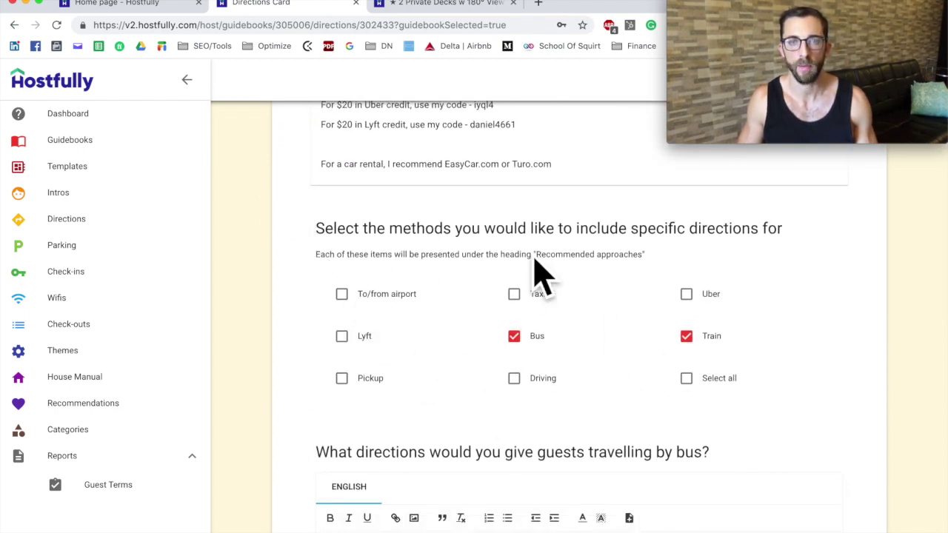
{"action": "scroll", "coordinate": [324, 337], "scroll_direction": "down", "scroll_amount": 2}
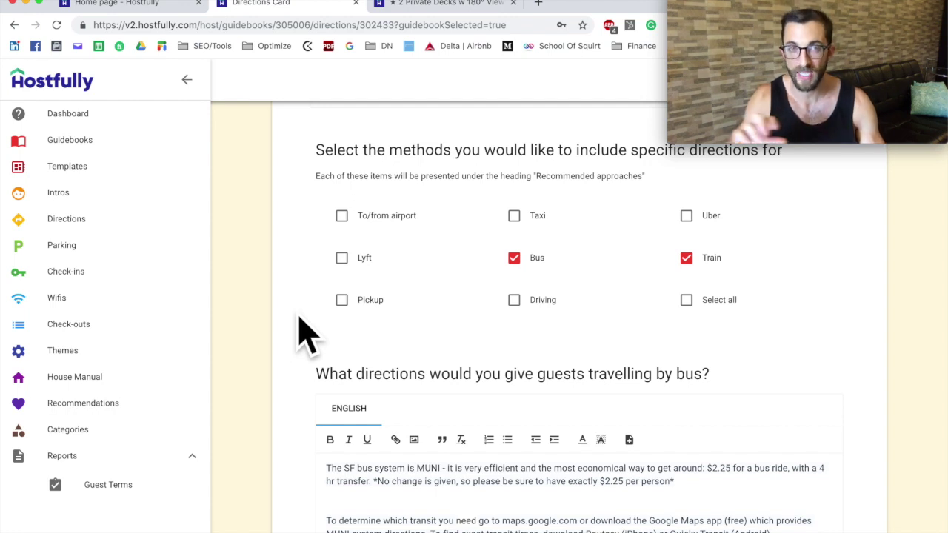
{"action": "scroll", "coordinate": [307, 337], "scroll_direction": "down", "scroll_amount": 10}
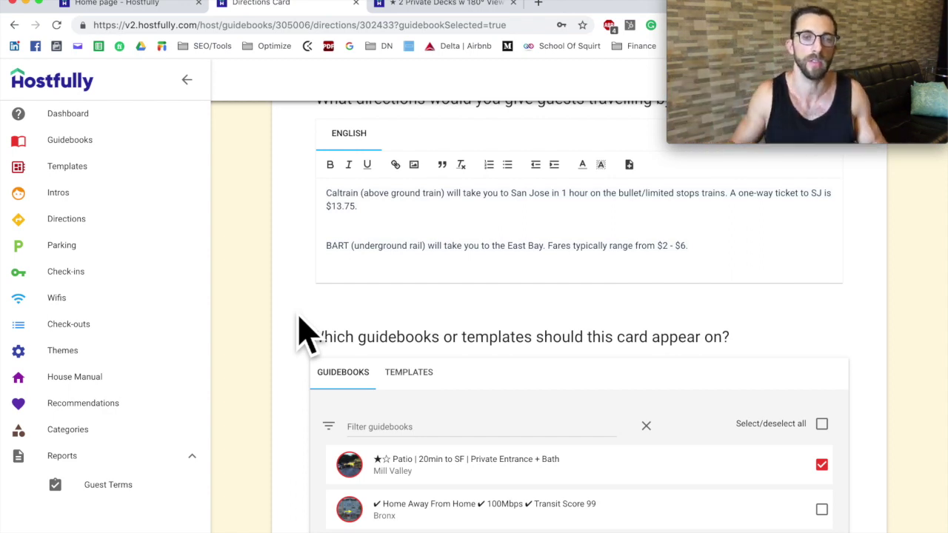
{"action": "scroll", "coordinate": [307, 337], "scroll_direction": "down", "scroll_amount": 5}
{"action": "left_click", "coordinate": [355, 493]}
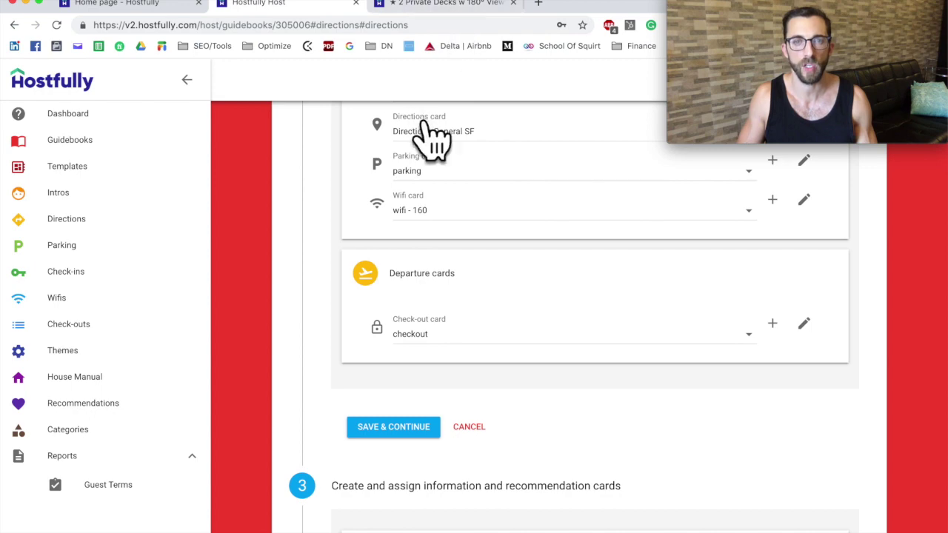
Examine the check-in, address, directions, parking and train details in the guest-facing guidebook's Arrival section.
{"action": "left_click", "coordinate": [458, 9]}
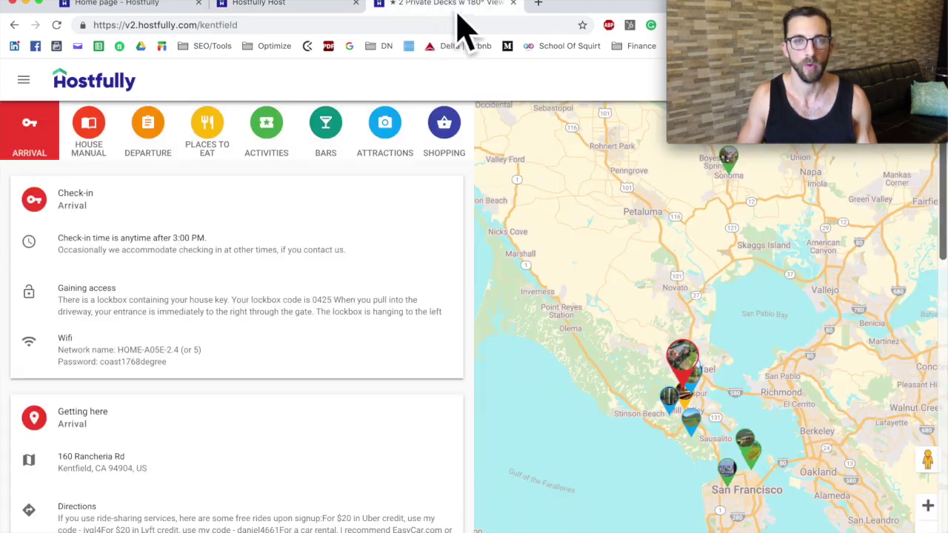
{"action": "scroll", "coordinate": [326, 296], "scroll_direction": "down", "scroll_amount": 1}
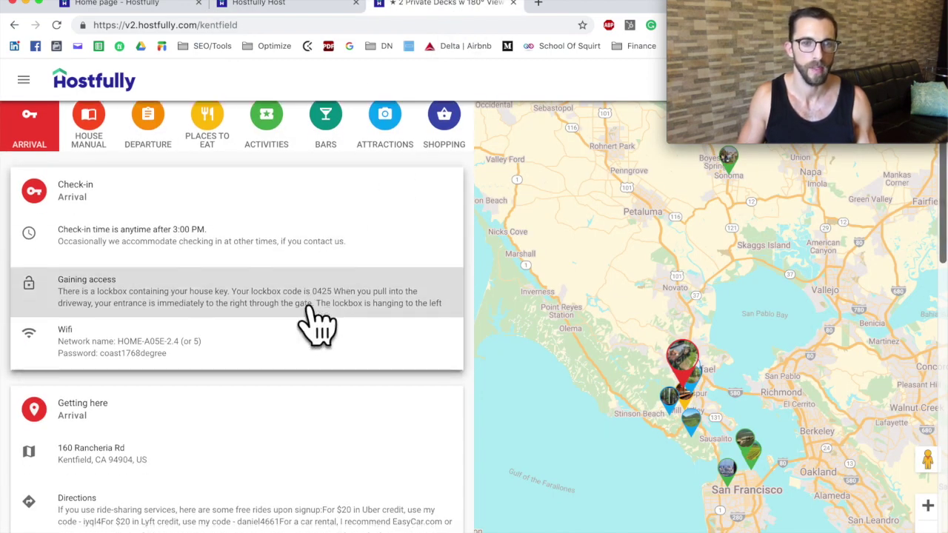
{"action": "scroll", "coordinate": [311, 341], "scroll_direction": "down", "scroll_amount": 1}
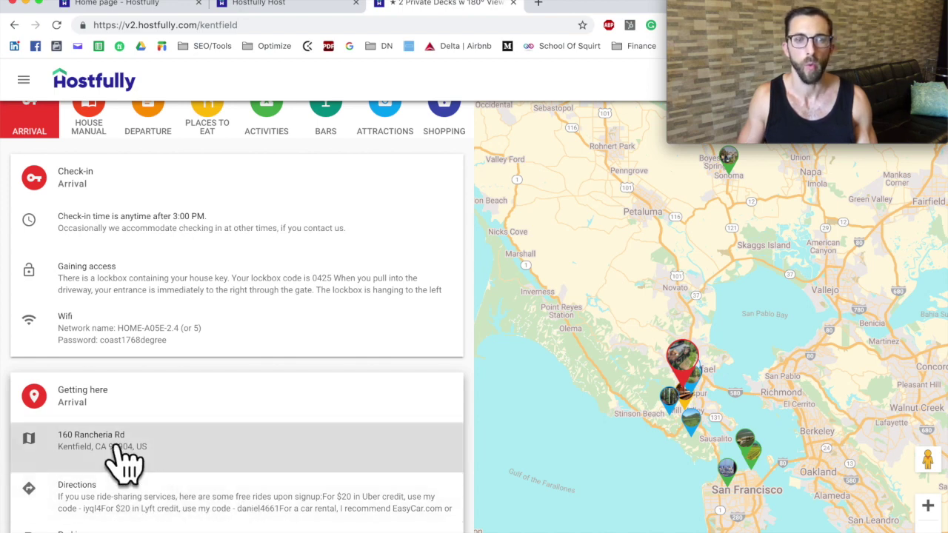
{"action": "left_click", "coordinate": [289, 4]}
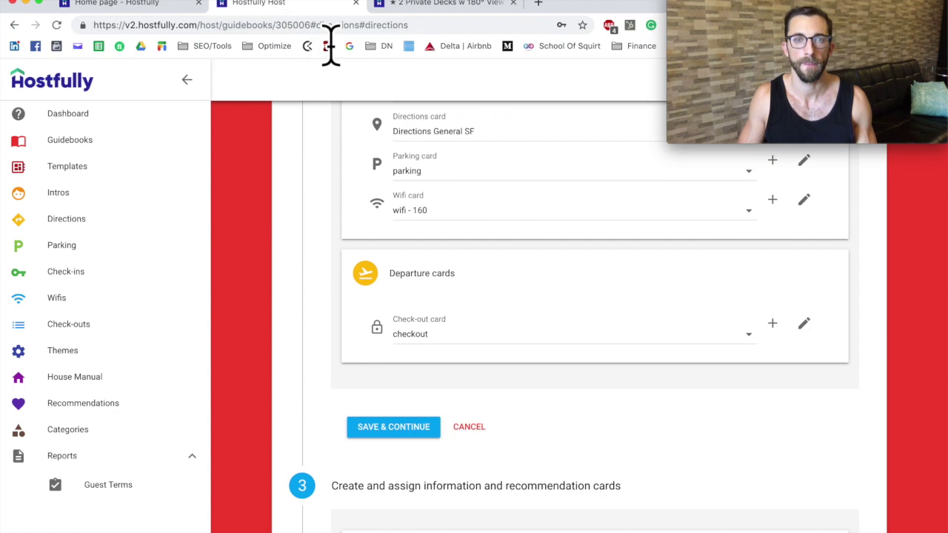
{"action": "left_click", "coordinate": [461, 6]}
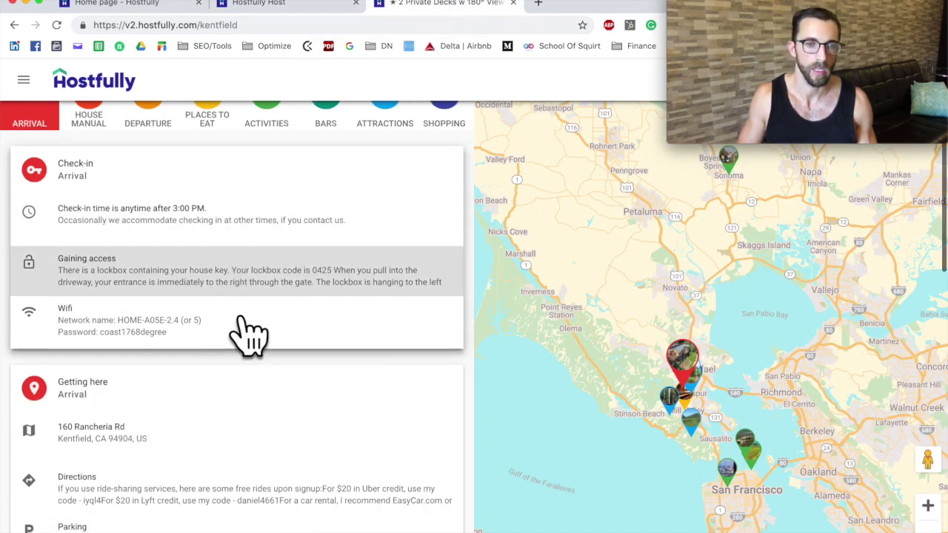
{"action": "scroll", "coordinate": [237, 348], "scroll_direction": "down", "scroll_amount": 2}
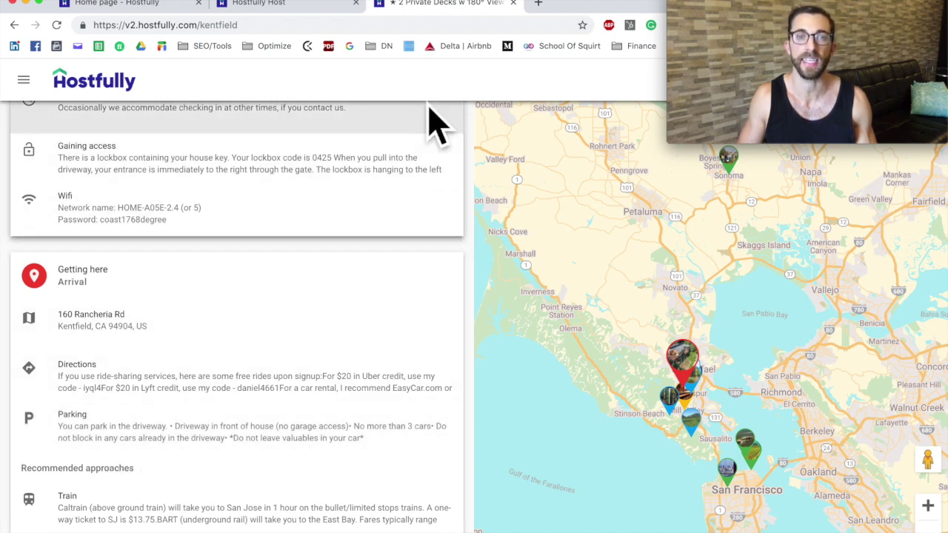
{"action": "scroll", "coordinate": [296, 345], "scroll_direction": "up", "scroll_amount": 3}
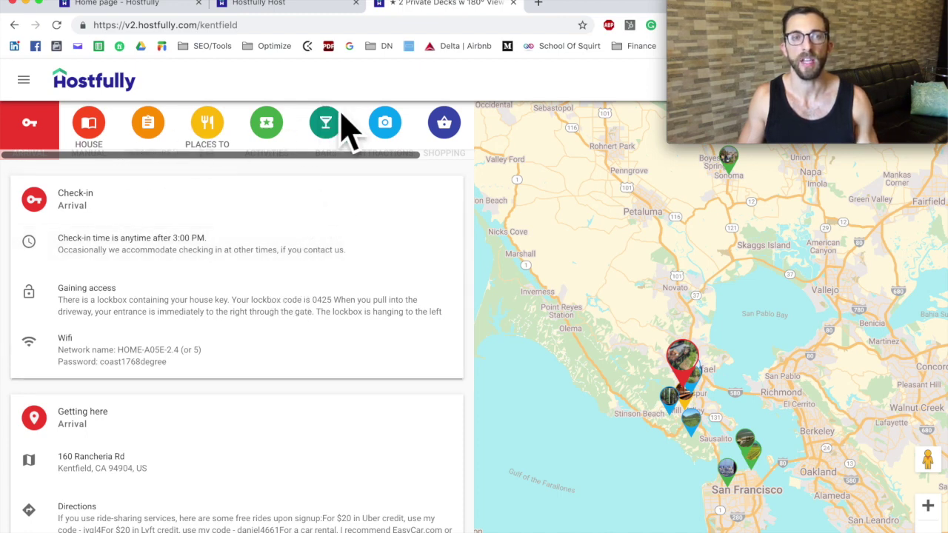
Compare the wifi card assigned in the guidebook editor with the Wifi entry in the guest-facing guidebook.
{"action": "left_click", "coordinate": [285, 6]}
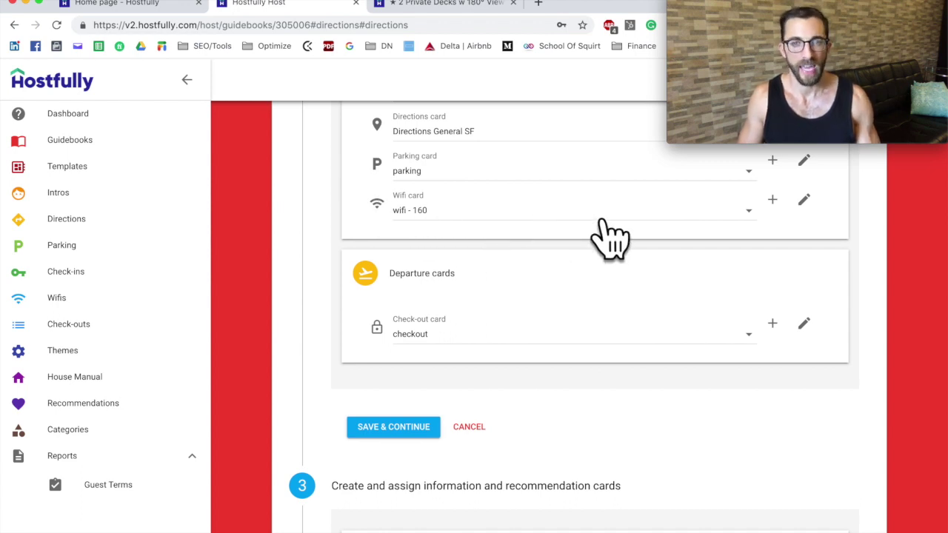
{"action": "left_click", "coordinate": [444, 7]}
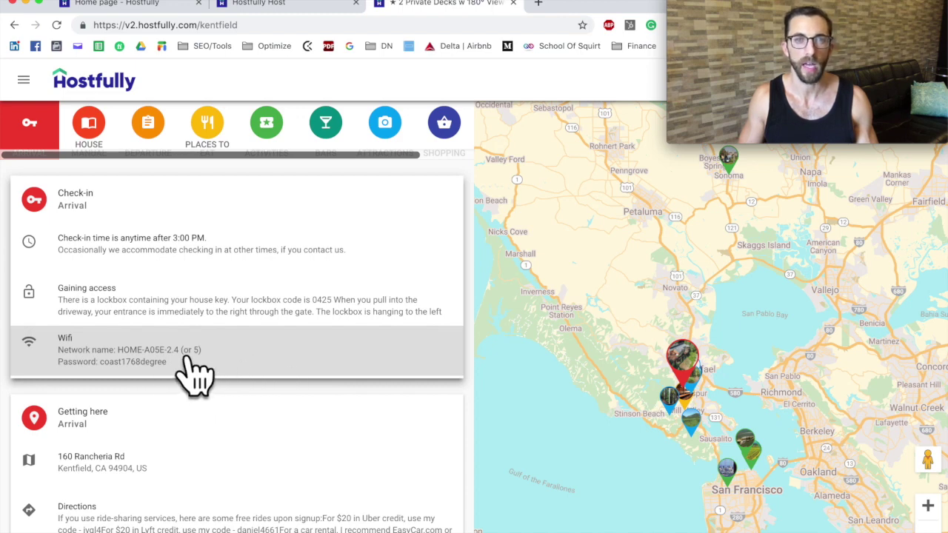
{"action": "left_click", "coordinate": [282, 8]}
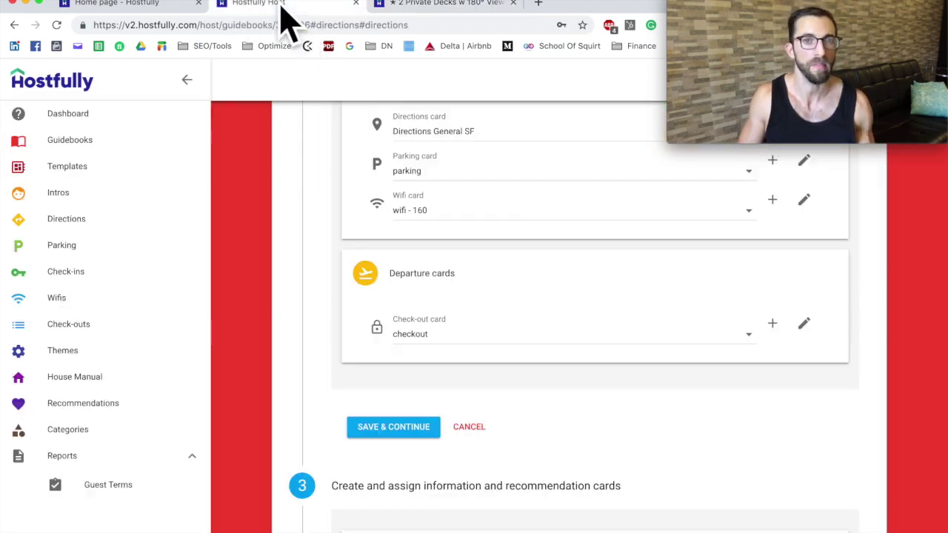
Compare the check-out card in the guidebook editor with the Departure section of the guest-facing guidebook.
{"action": "scroll", "coordinate": [474, 194], "scroll_direction": "down", "scroll_amount": 1}
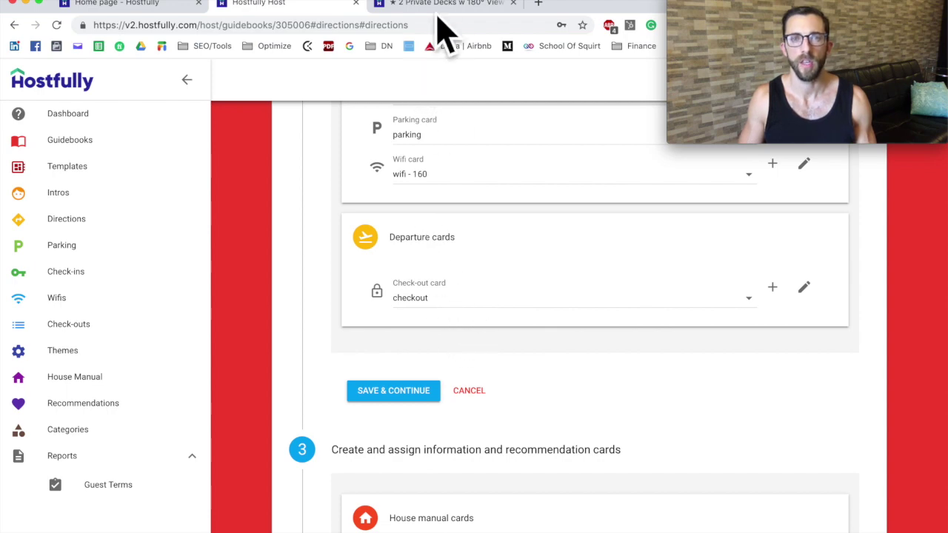
{"action": "left_click", "coordinate": [466, 6]}
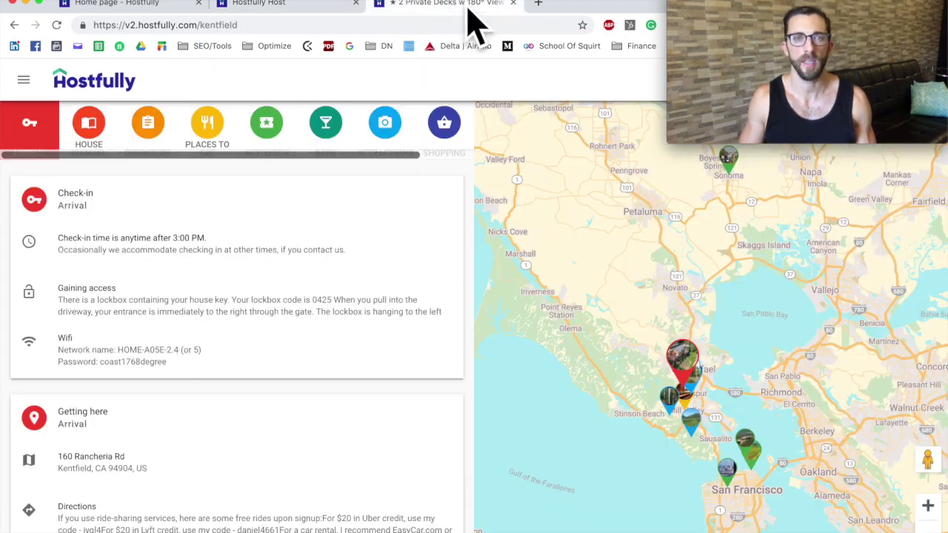
{"action": "left_click", "coordinate": [148, 126]}
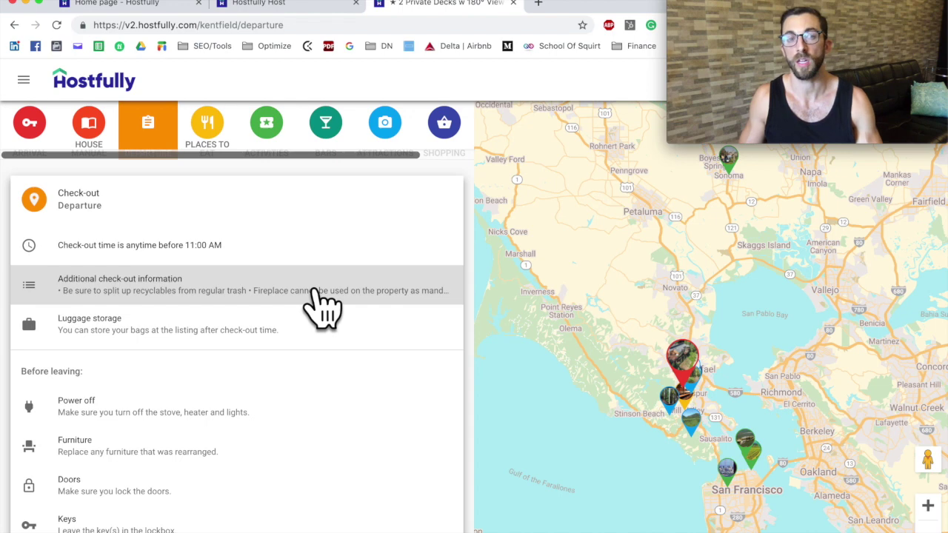
{"action": "left_click", "coordinate": [289, 3]}
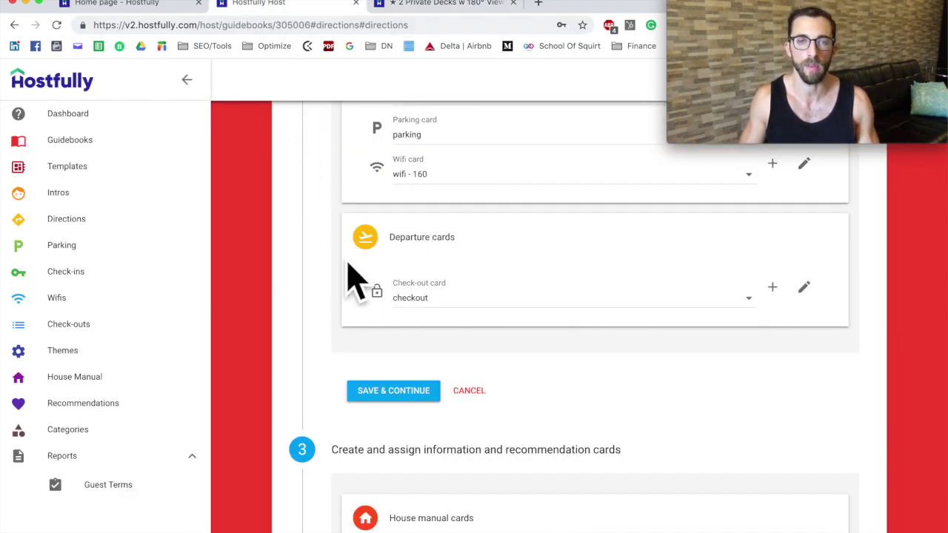
Review the sorted house manual cards in the guidebook editor and compare them with the guest-facing House Manual section.
{"action": "scroll", "coordinate": [326, 304], "scroll_direction": "down", "scroll_amount": 4}
{"action": "scroll", "coordinate": [317, 338], "scroll_direction": "up", "scroll_amount": 1}
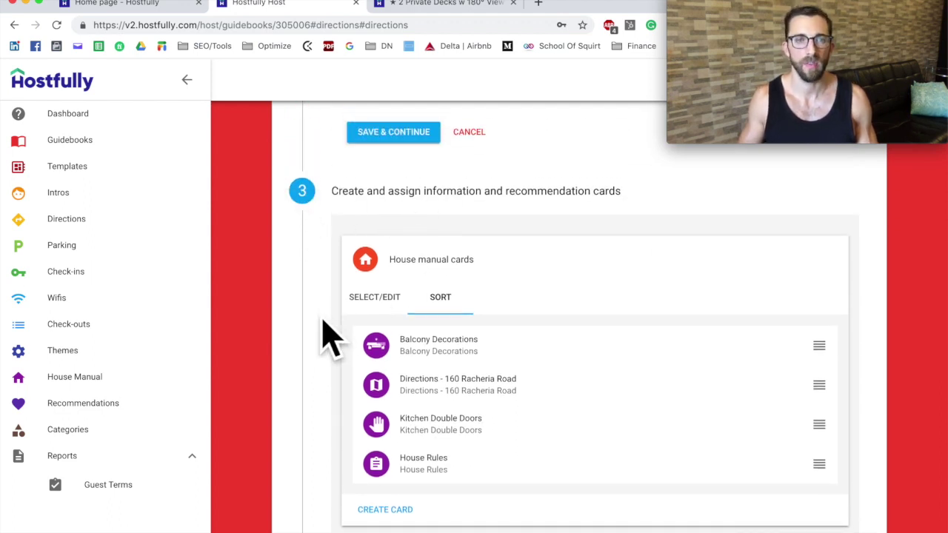
{"action": "scroll", "coordinate": [328, 338], "scroll_direction": "down", "scroll_amount": 2}
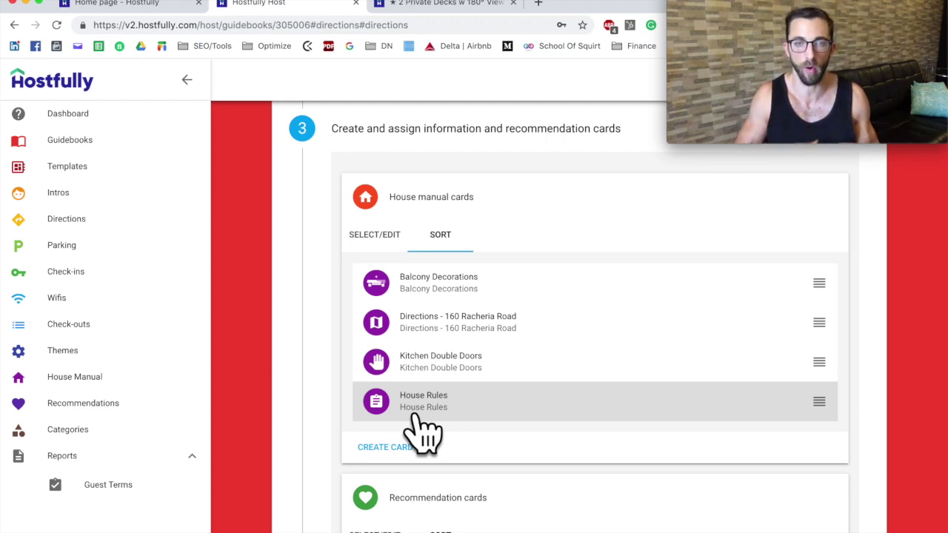
{"action": "scroll", "coordinate": [508, 239], "scroll_direction": "down", "scroll_amount": 2}
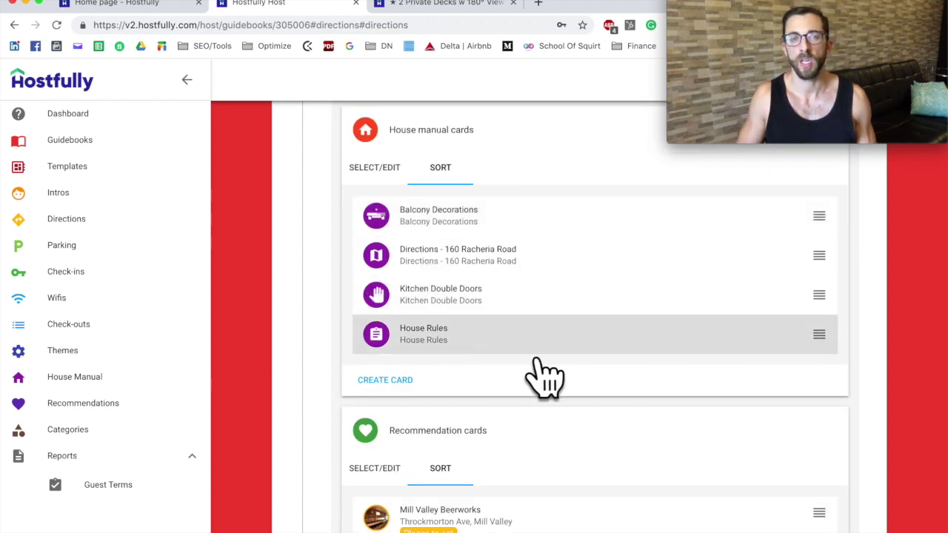
{"action": "left_click", "coordinate": [431, 4]}
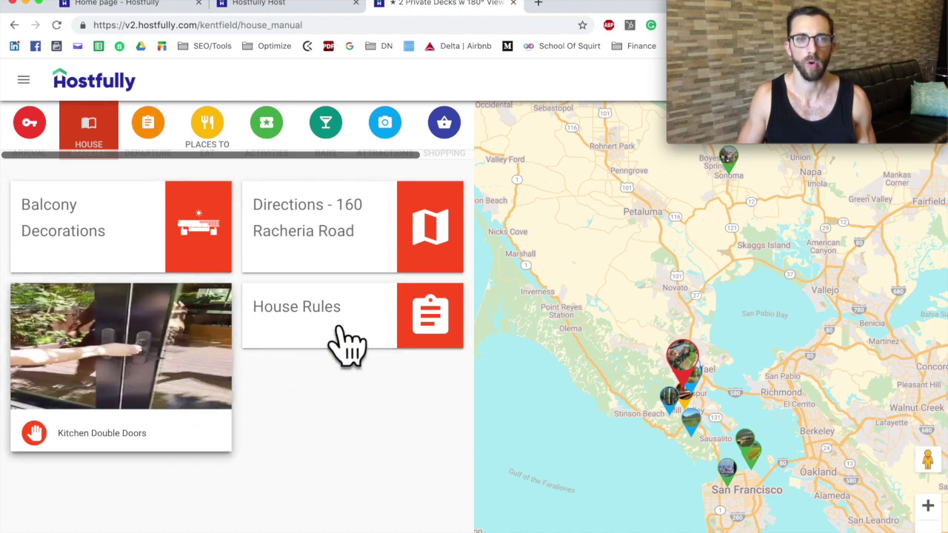
Read the Balcony Decorations and Kitchen Double Doors cards in the guest-facing House Manual, highlighting the video explanation link.
{"action": "left_click", "coordinate": [126, 248]}
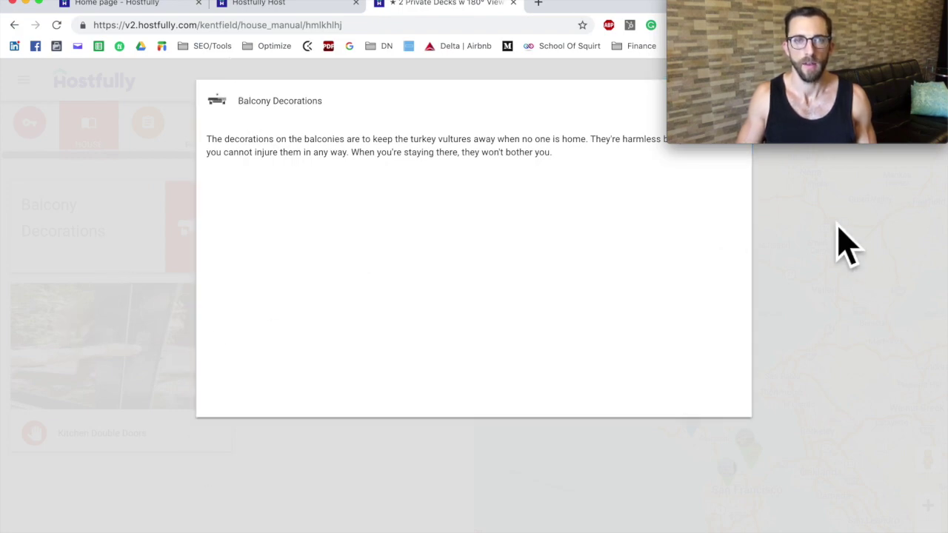
{"action": "left_click", "coordinate": [85, 293]}
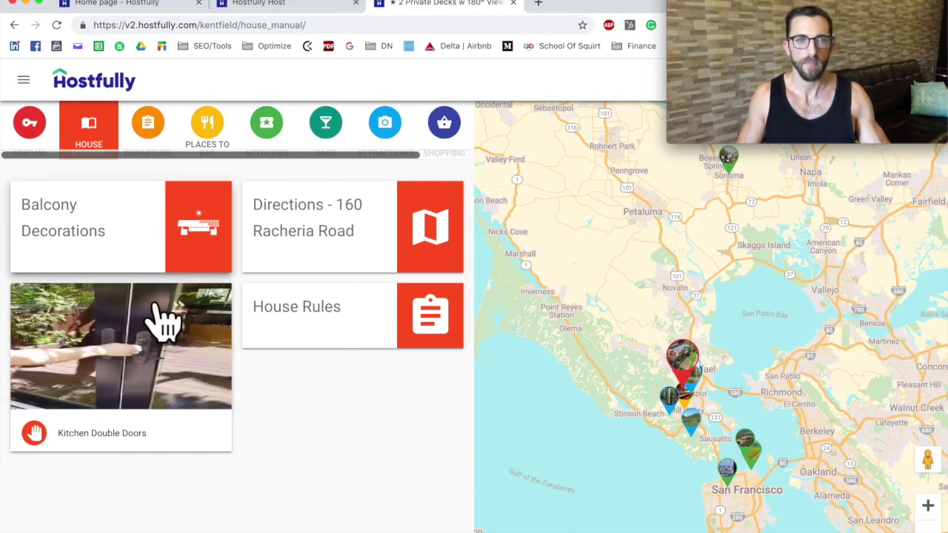
{"action": "left_click", "coordinate": [128, 327]}
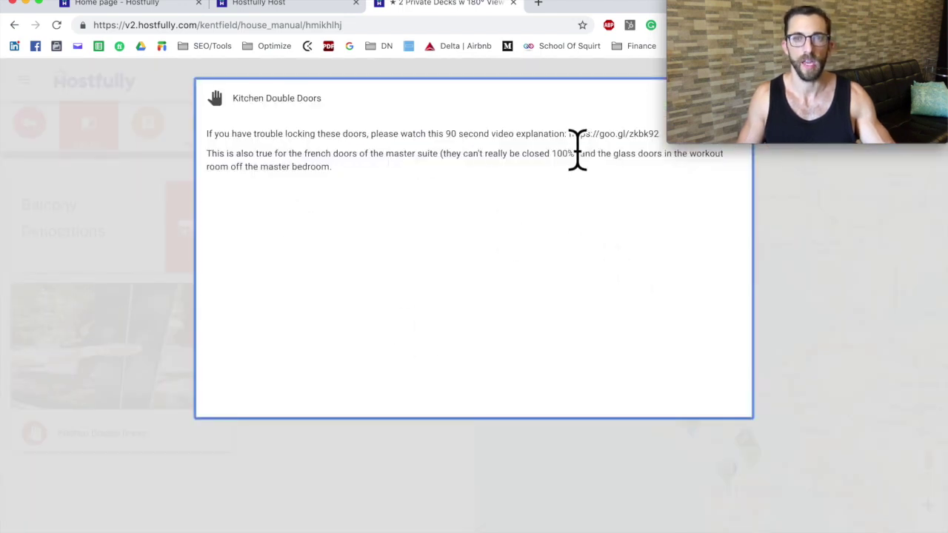
{"action": "left_click_drag", "start_coordinate": [570, 136], "coordinate": [666, 137]}
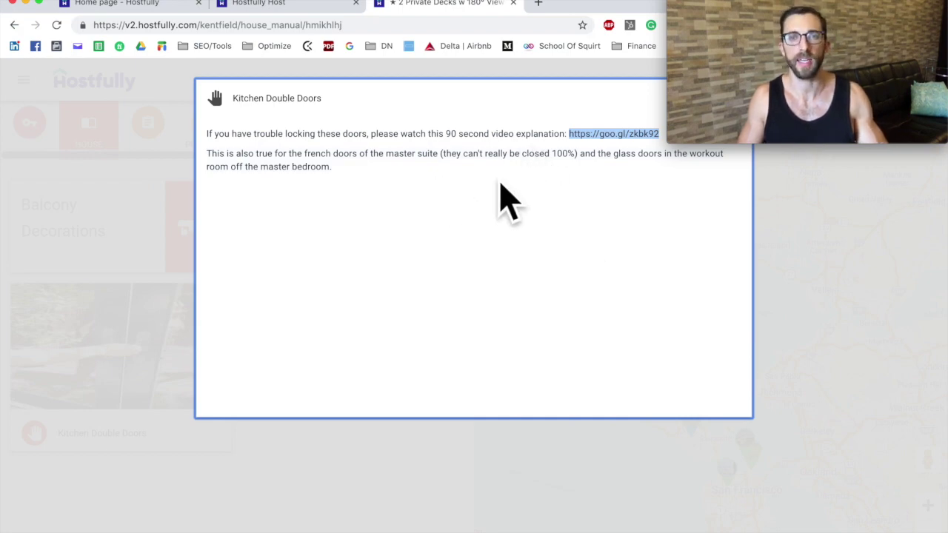
{"action": "key", "text": "Escape"}
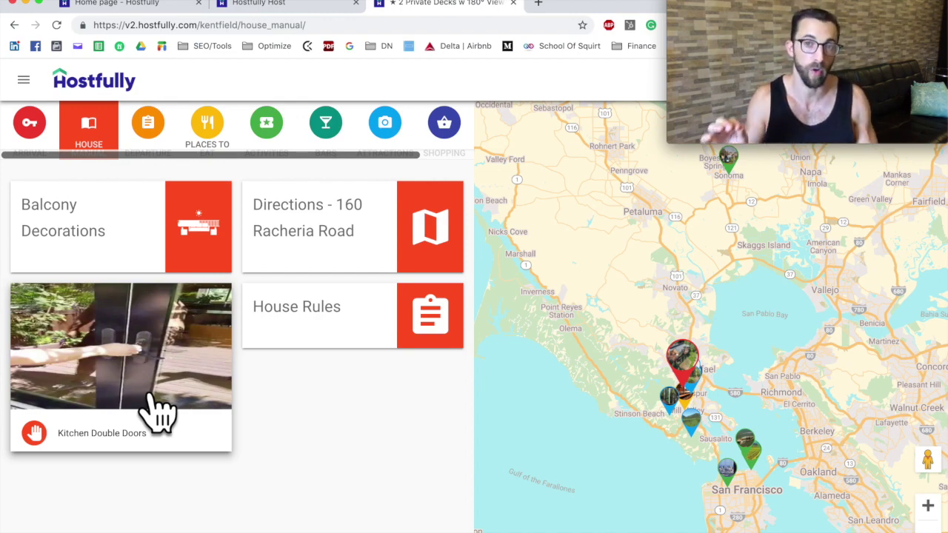
Review the sorted recommendation cards and their categories in the guidebook editor.
{"action": "key", "text": "ctrl+shift+Tab"}
{"action": "scroll", "coordinate": [338, 303], "scroll_direction": "down", "scroll_amount": 2}
{"action": "scroll", "coordinate": [338, 303], "scroll_direction": "down", "scroll_amount": 5}
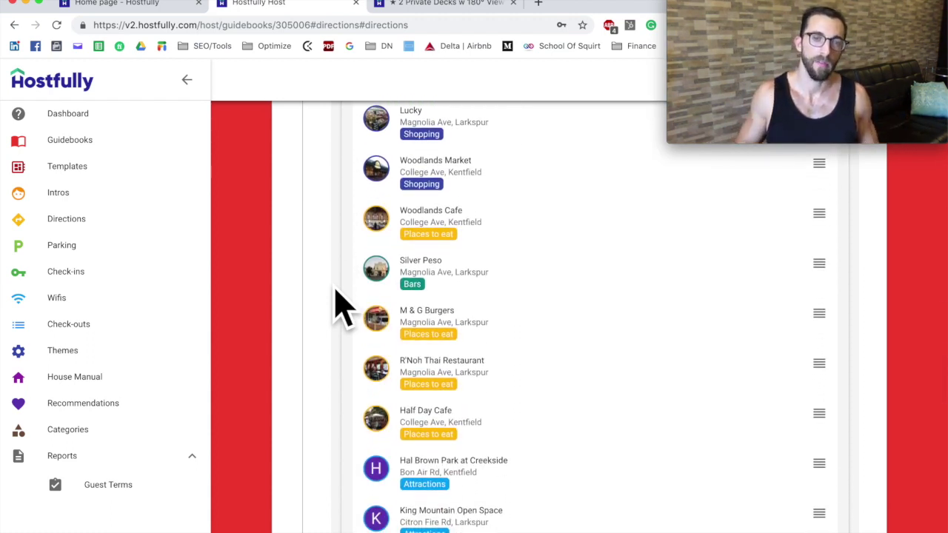
{"action": "scroll", "coordinate": [338, 303], "scroll_direction": "down", "scroll_amount": 4}
{"action": "scroll", "coordinate": [353, 364], "scroll_direction": "up", "scroll_amount": 7}
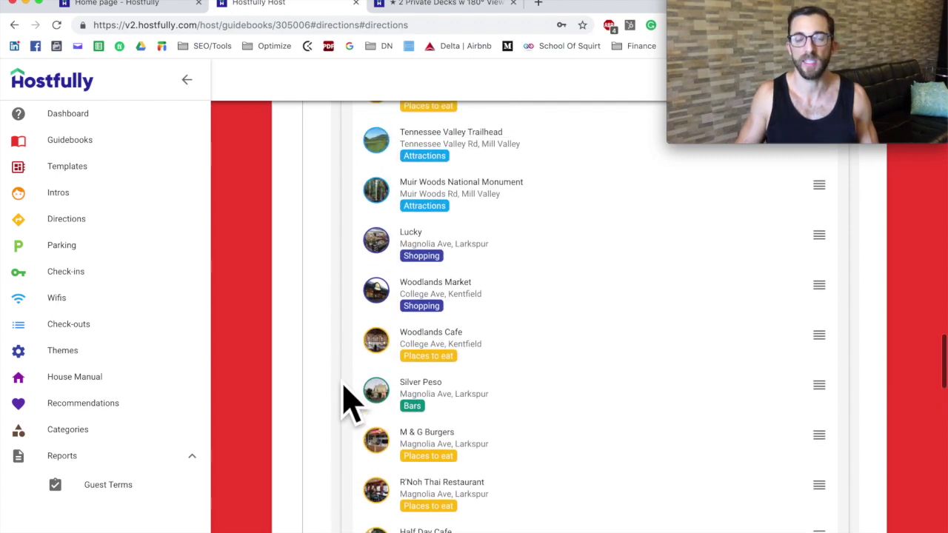
{"action": "scroll", "coordinate": [343, 386], "scroll_direction": "up", "scroll_amount": 2}
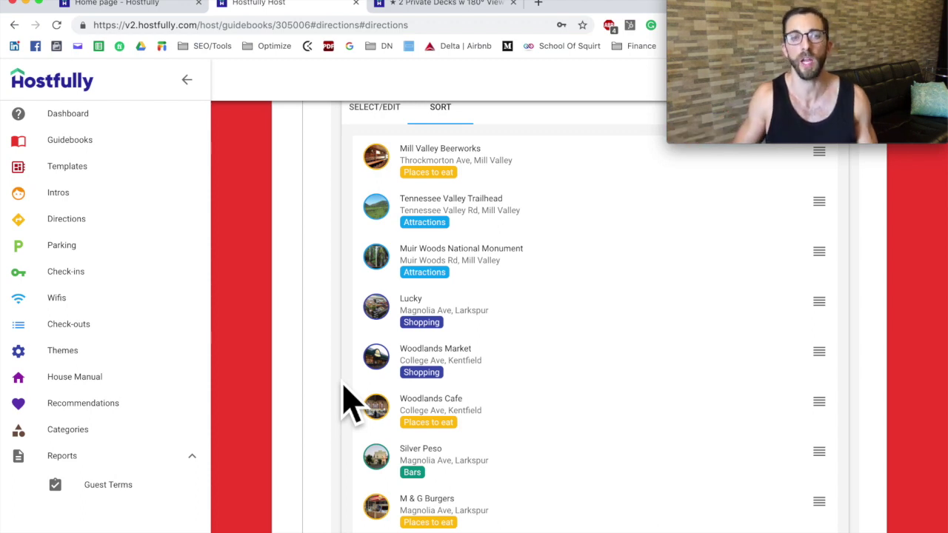
Review the host introduction, theme and template options in the guidebook editor's branding section.
{"action": "left_click", "coordinate": [315, 356]}
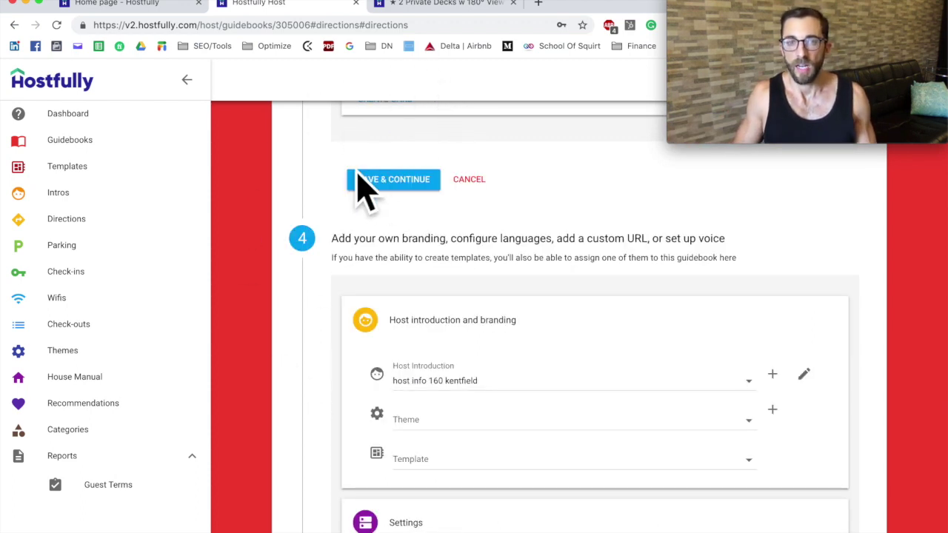
{"action": "scroll", "coordinate": [334, 396], "scroll_direction": "down", "scroll_amount": 1}
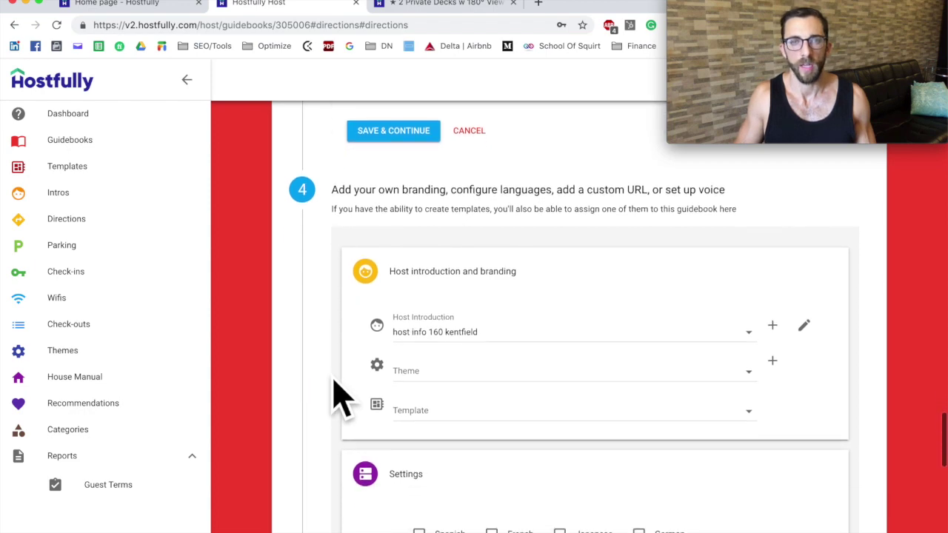
{"action": "scroll", "coordinate": [333, 396], "scroll_direction": "down", "scroll_amount": 1}
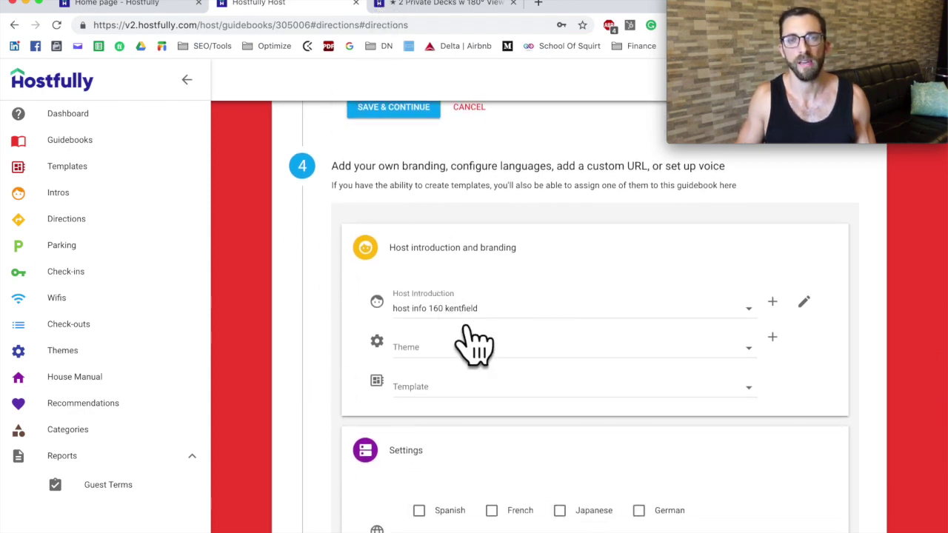
Examine the host contact details and message in the guest-facing guidebook's side menu and compare them with the editor's host introduction.
{"action": "left_click", "coordinate": [453, 3]}
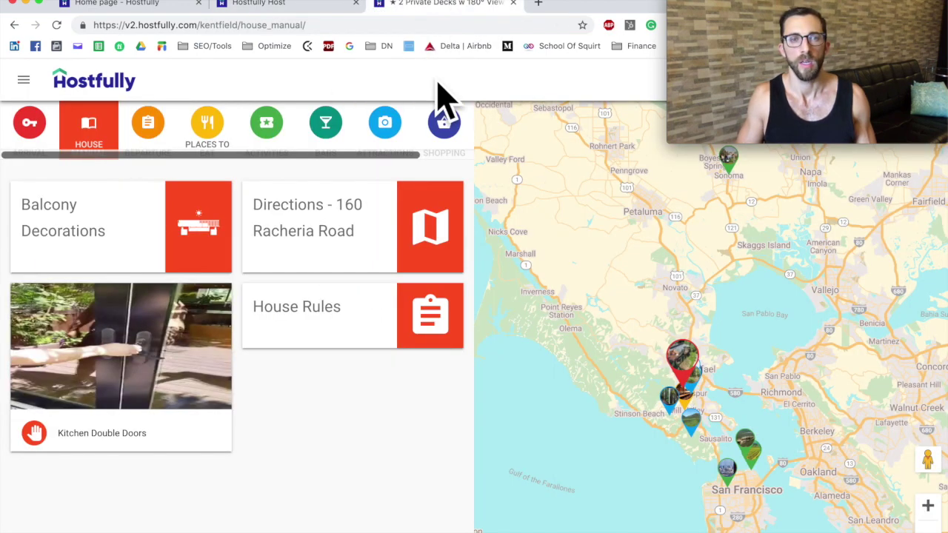
{"action": "left_click", "coordinate": [56, 138]}
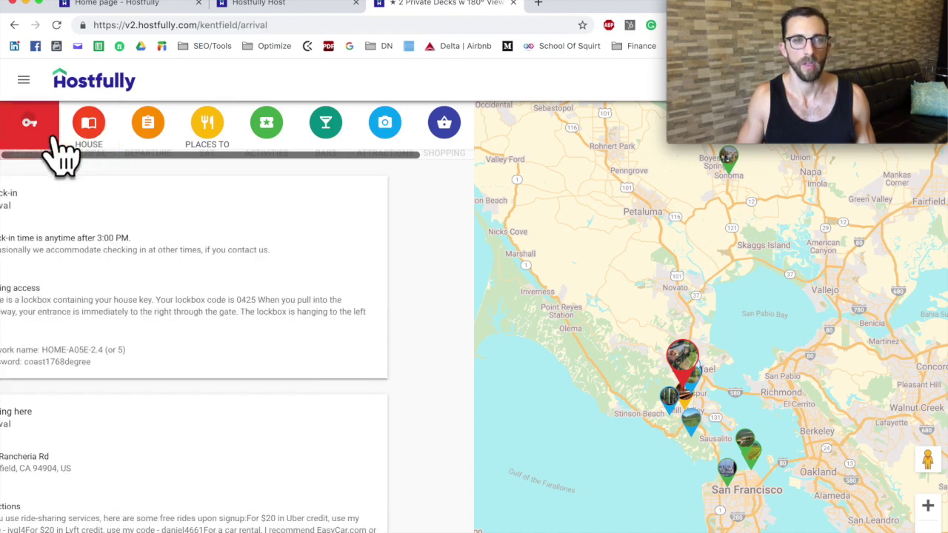
{"action": "scroll", "coordinate": [248, 326], "scroll_direction": "down", "scroll_amount": 5}
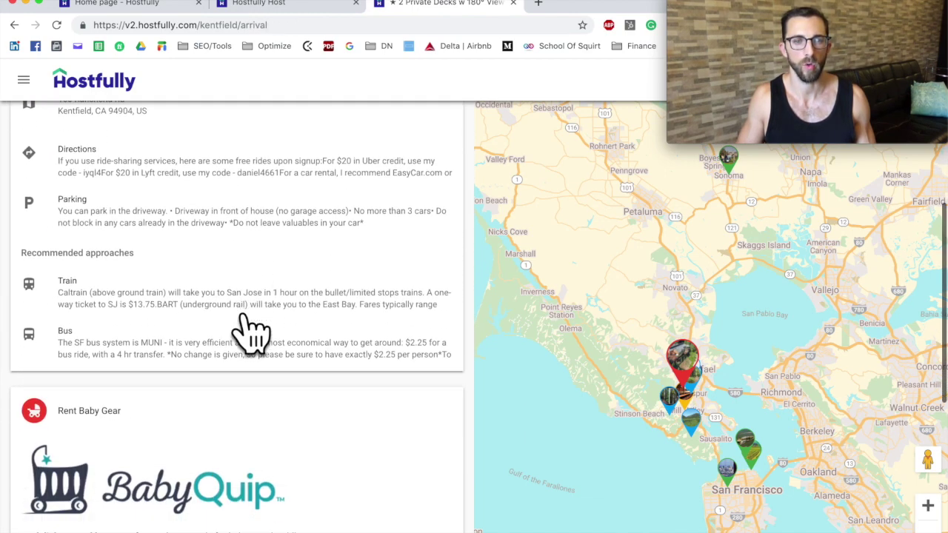
{"action": "scroll", "coordinate": [248, 326], "scroll_direction": "up", "scroll_amount": 4}
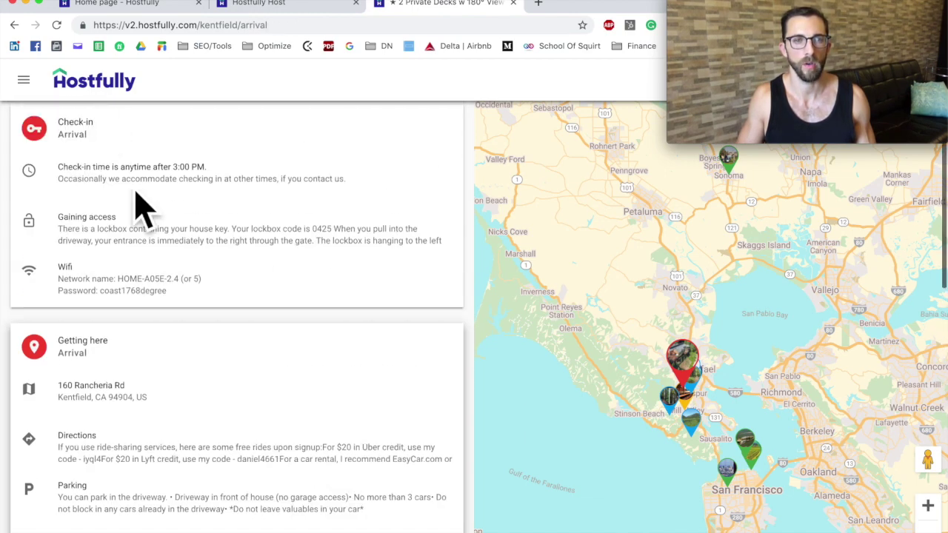
{"action": "left_click", "coordinate": [54, 102]}
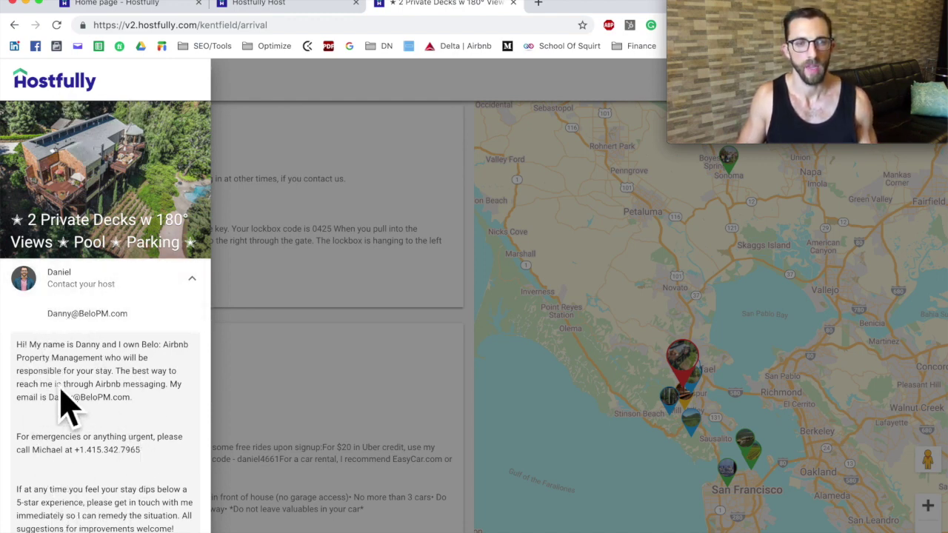
{"action": "scroll", "coordinate": [100, 467], "scroll_direction": "down", "scroll_amount": 4}
{"action": "scroll", "coordinate": [120, 482], "scroll_direction": "down", "scroll_amount": 4}
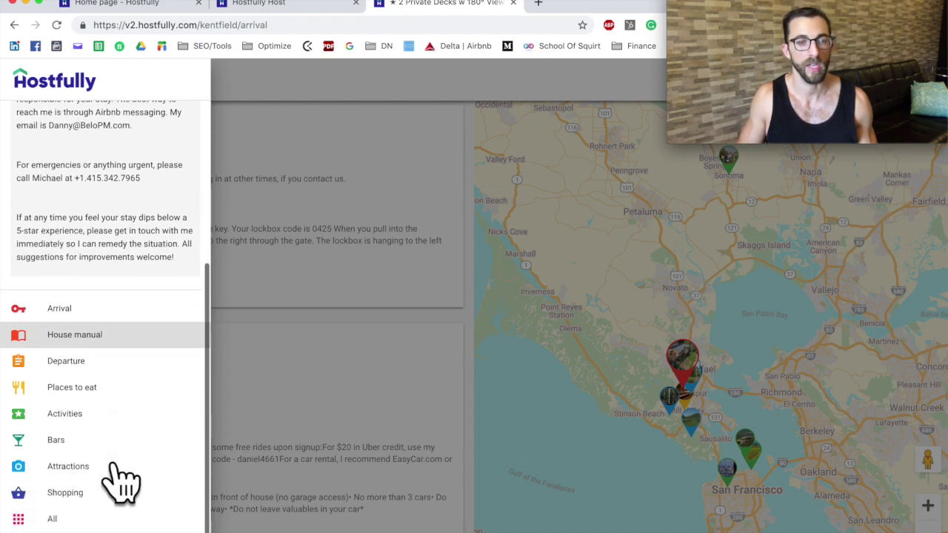
{"action": "scroll", "coordinate": [121, 482], "scroll_direction": "up", "scroll_amount": 8}
{"action": "scroll", "coordinate": [122, 414], "scroll_direction": "down", "scroll_amount": 1}
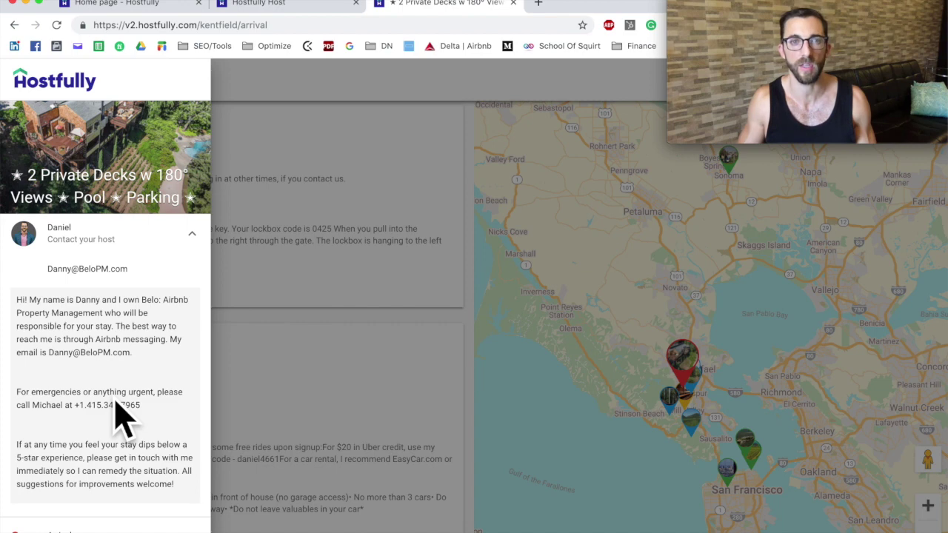
{"action": "left_click", "coordinate": [268, 11]}
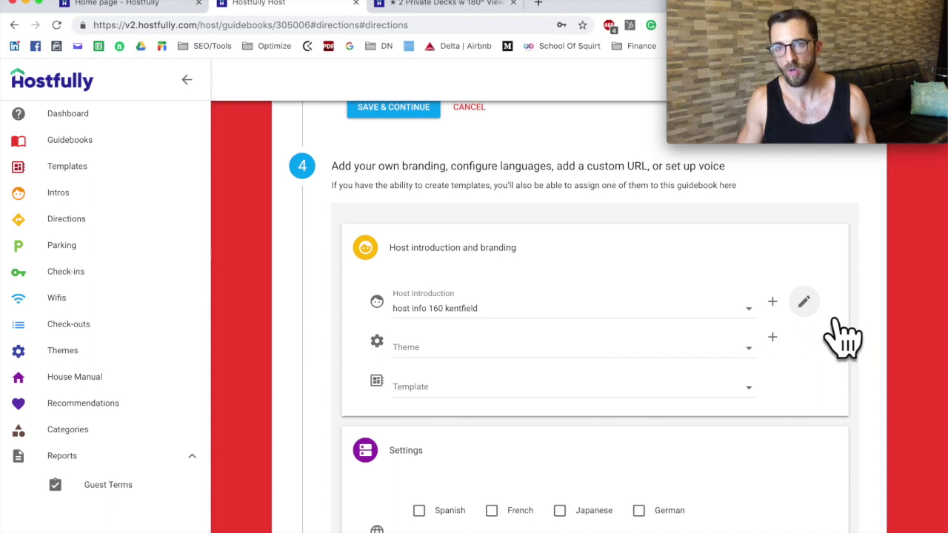
Compare the full list of selectable recommendation cards with the sorted list of cards assigned to the guidebook.
{"action": "scroll", "coordinate": [567, 351], "scroll_direction": "up", "scroll_amount": 5}
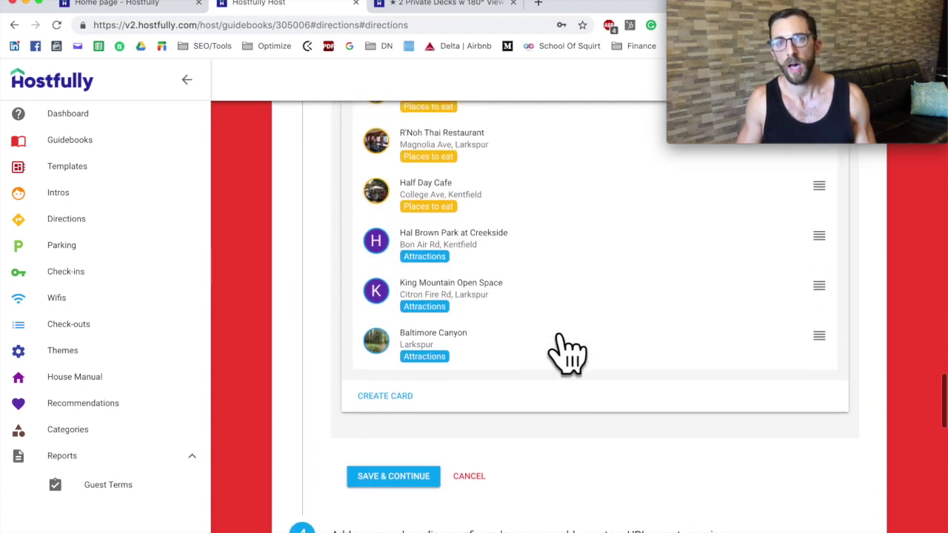
{"action": "scroll", "coordinate": [568, 351], "scroll_direction": "up", "scroll_amount": 12}
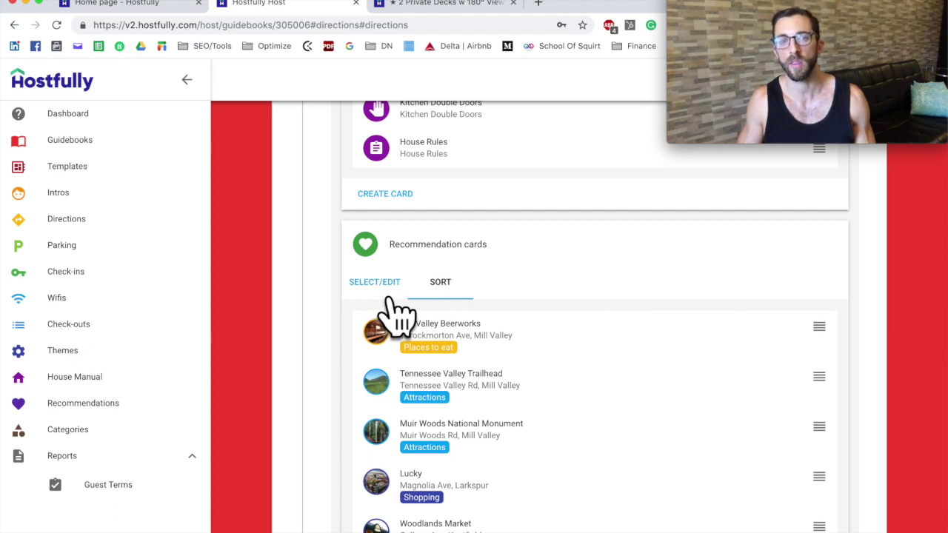
{"action": "left_click", "coordinate": [390, 298]}
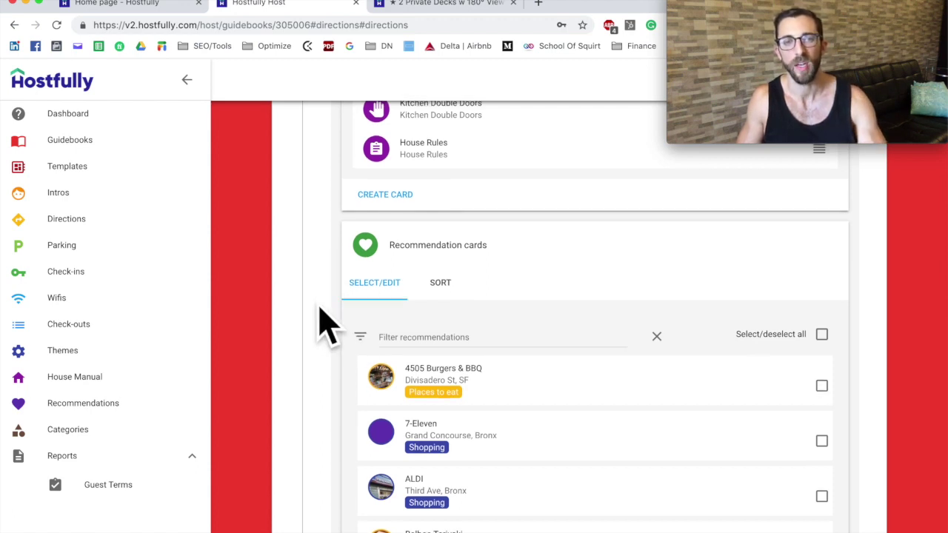
{"action": "scroll", "coordinate": [317, 311], "scroll_direction": "up", "scroll_amount": 2}
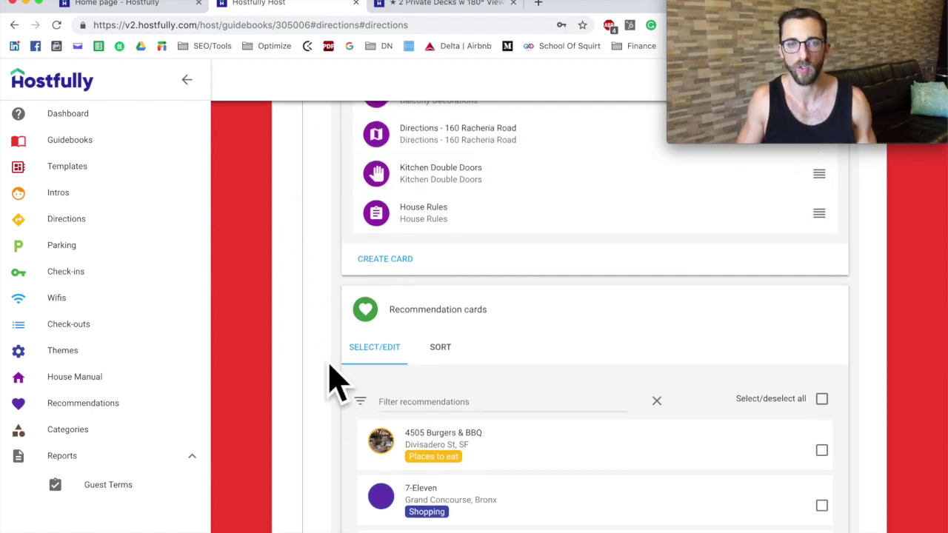
{"action": "scroll", "coordinate": [319, 433], "scroll_direction": "down", "scroll_amount": 5}
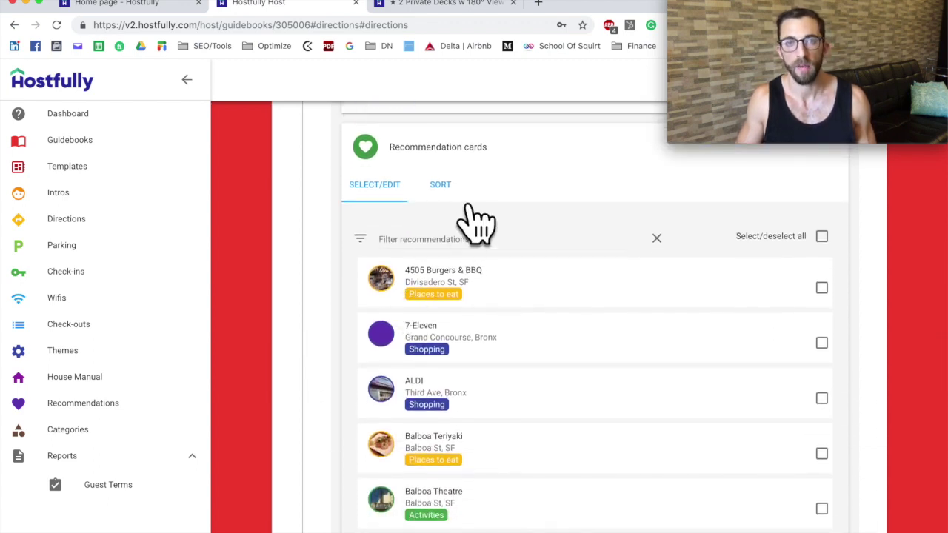
{"action": "left_click", "coordinate": [452, 195]}
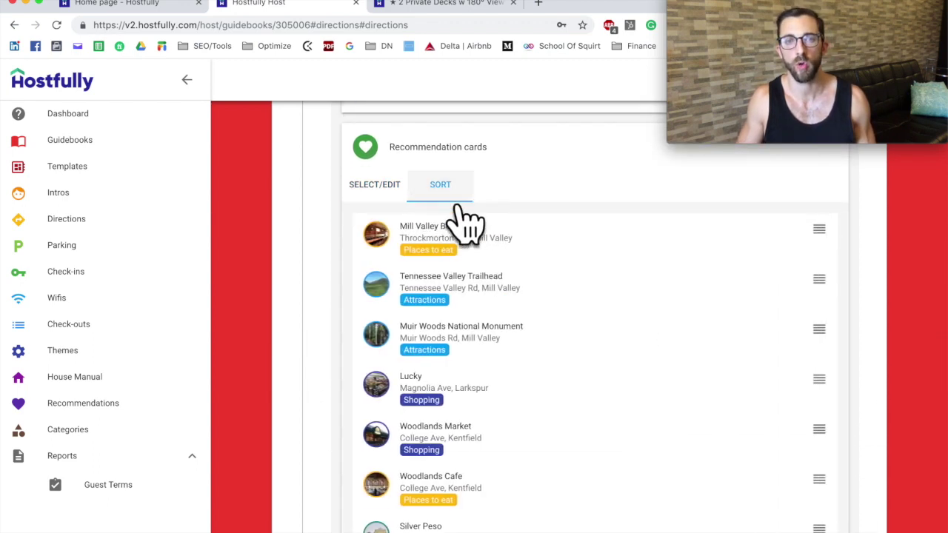
Open the Mill Valley Beerworks recommendation card, review its languages, location, title and images, and return to the guidebook editor.
{"action": "left_click", "coordinate": [406, 268]}
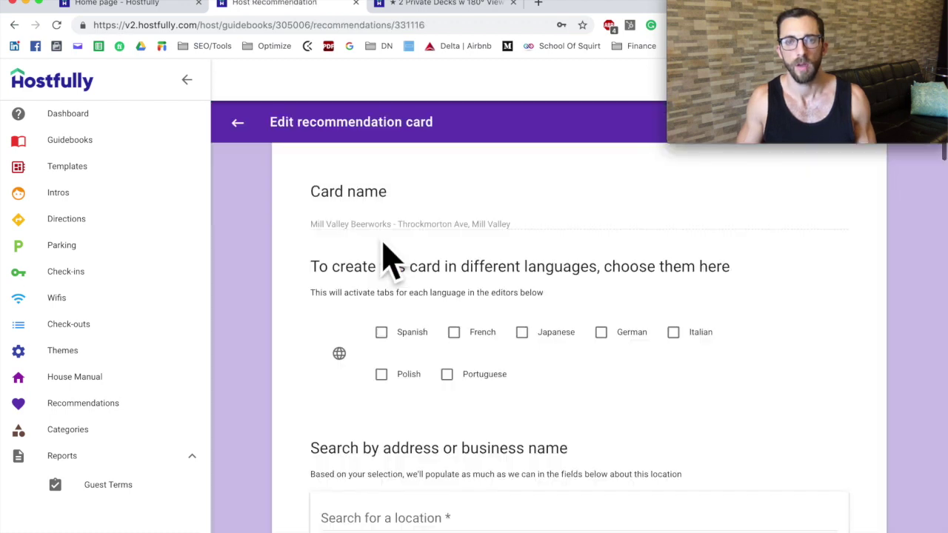
{"action": "scroll", "coordinate": [377, 397], "scroll_direction": "down", "scroll_amount": 4}
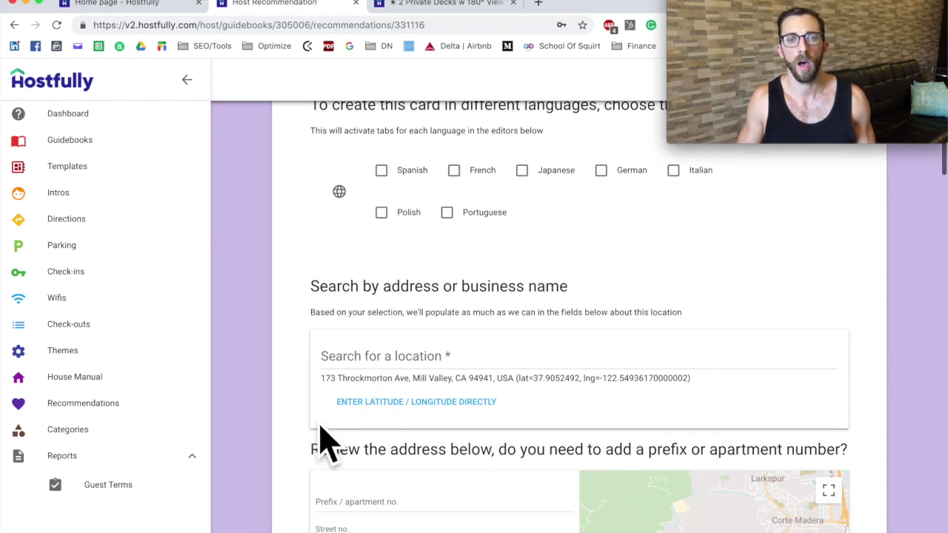
{"action": "scroll", "coordinate": [304, 463], "scroll_direction": "down", "scroll_amount": 10}
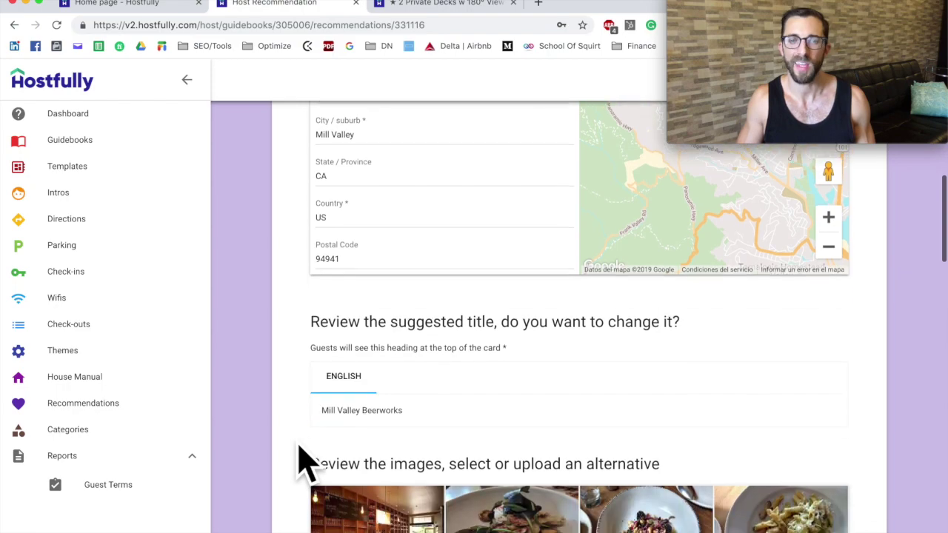
{"action": "scroll", "coordinate": [304, 463], "scroll_direction": "down", "scroll_amount": 5}
{"action": "scroll", "coordinate": [296, 462], "scroll_direction": "up", "scroll_amount": 15}
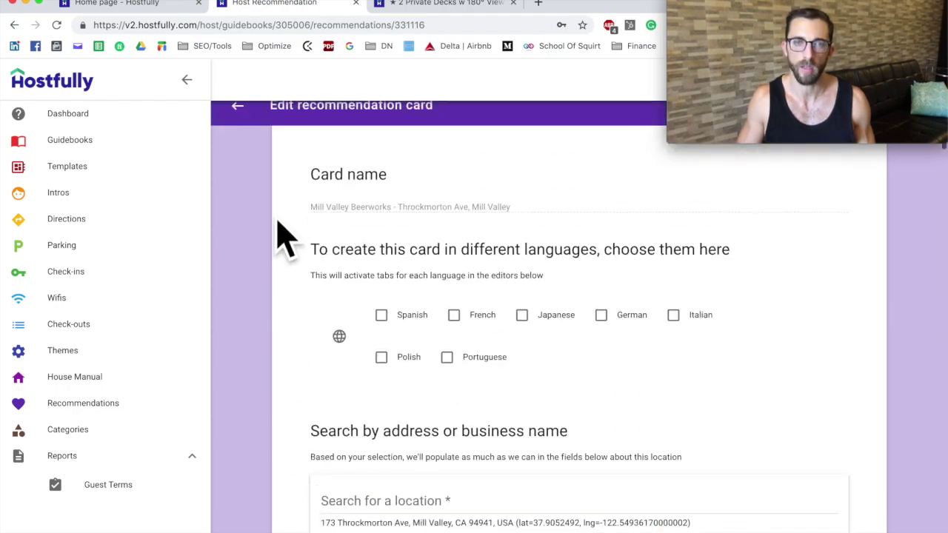
{"action": "left_click", "coordinate": [249, 107]}
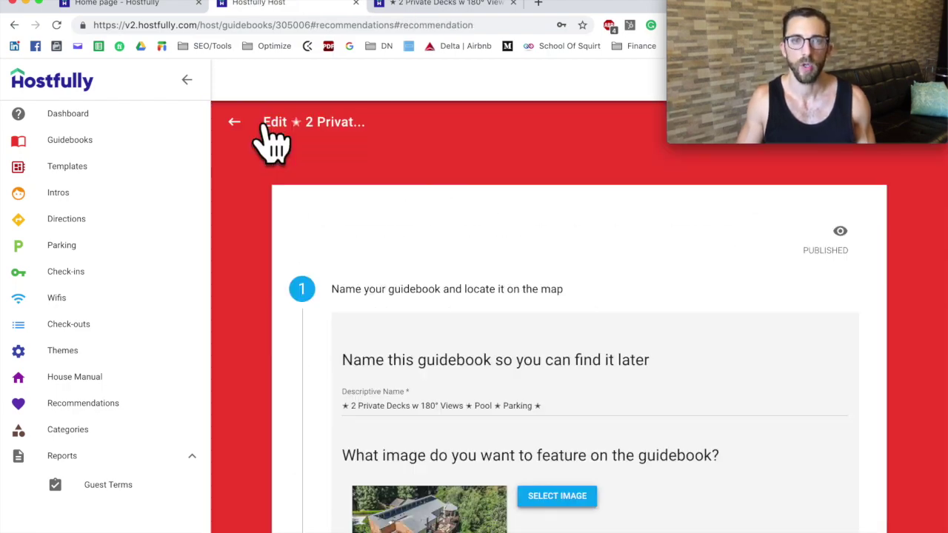
Look at the Balcony Decorations house manual card's edit page, then examine the selectable house manual cards in the guidebook editor.
{"action": "scroll", "coordinate": [348, 396], "scroll_direction": "up", "scroll_amount": 10}
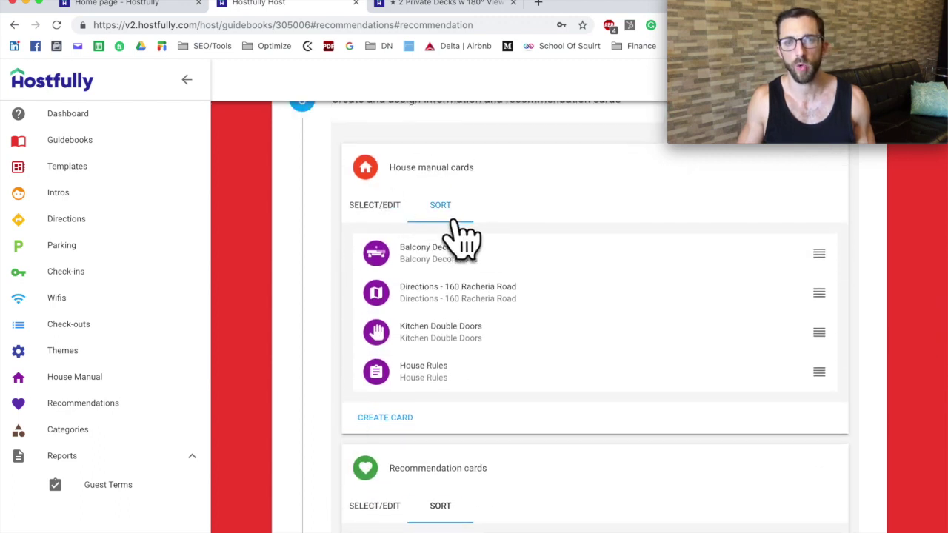
{"action": "left_click", "coordinate": [400, 259]}
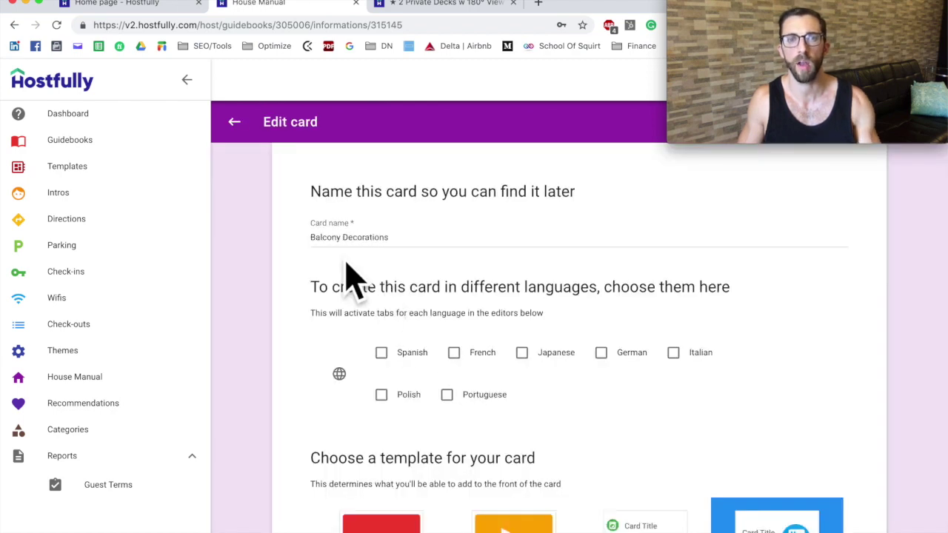
{"action": "left_click", "coordinate": [257, 148]}
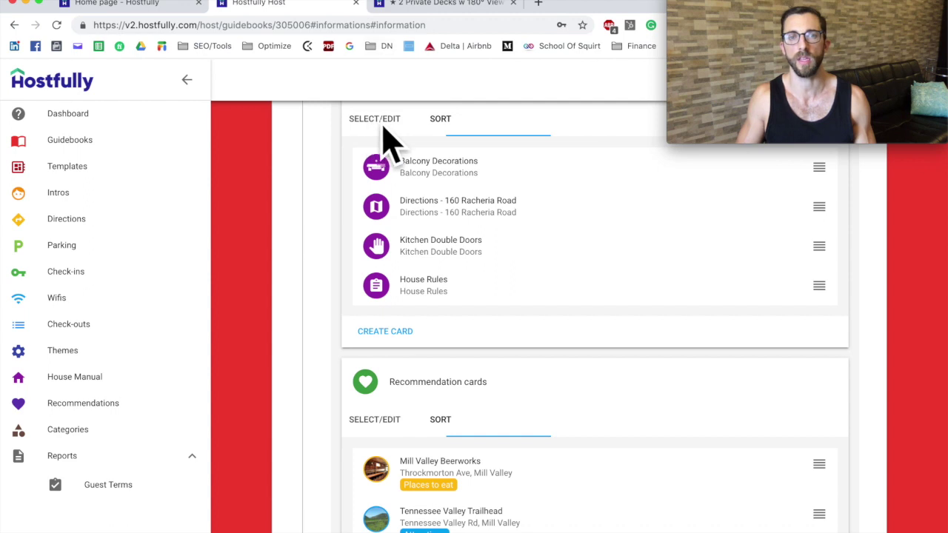
{"action": "left_click", "coordinate": [389, 136]}
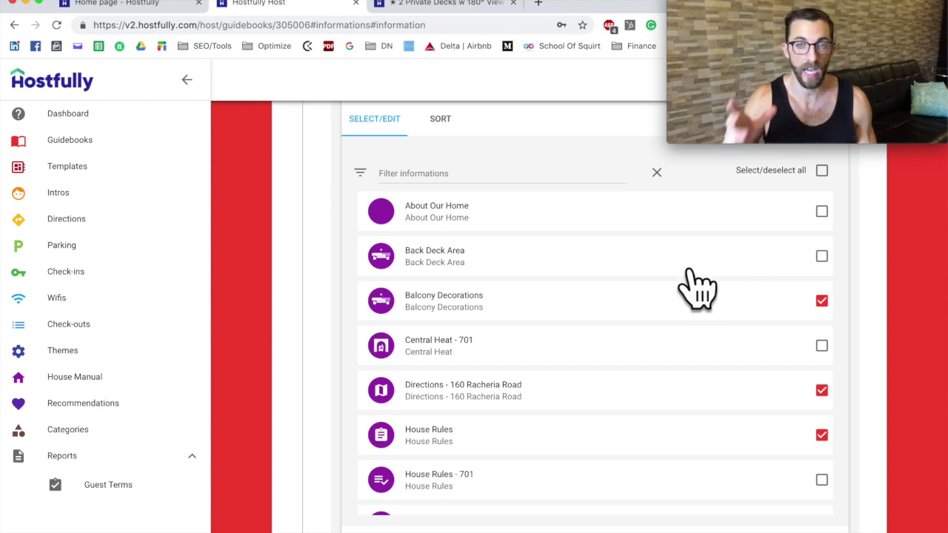
{"action": "left_click", "coordinate": [821, 256]}
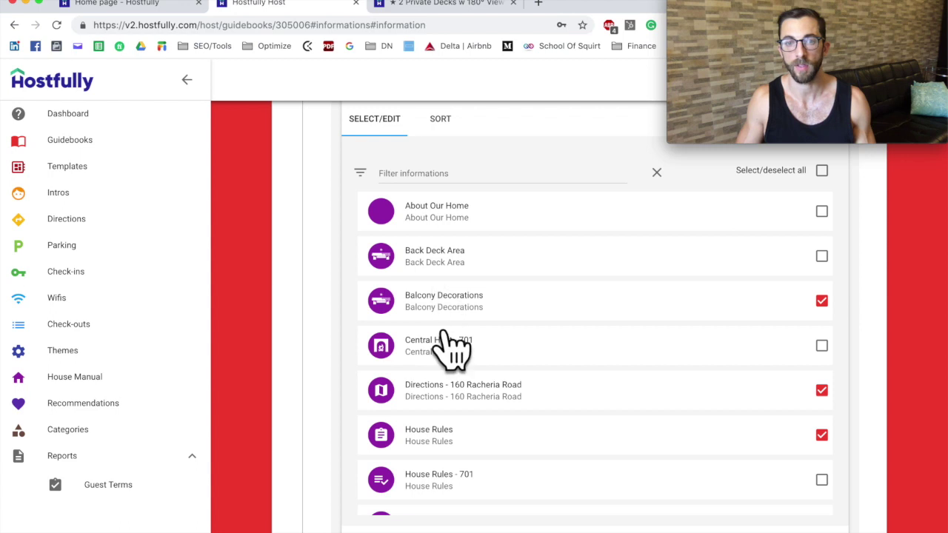
Look through the remaining selectable house manual cards and the sorted recommendations down to the guidebook's host introduction and branding section.
{"action": "scroll", "coordinate": [766, 428], "scroll_direction": "down", "scroll_amount": 3}
{"action": "scroll", "coordinate": [740, 415], "scroll_direction": "down", "scroll_amount": 1}
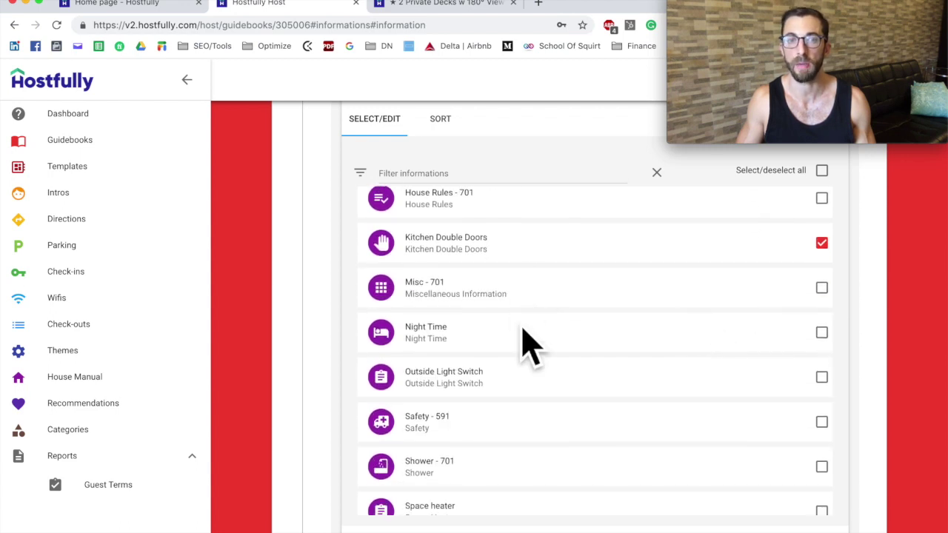
{"action": "scroll", "coordinate": [529, 345], "scroll_direction": "down", "scroll_amount": 2}
{"action": "scroll", "coordinate": [331, 388], "scroll_direction": "down", "scroll_amount": 20}
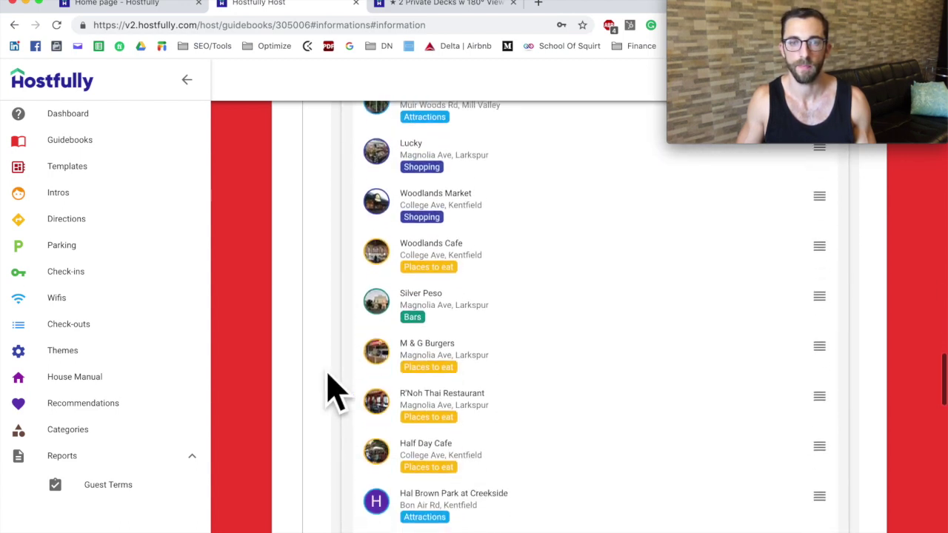
{"action": "scroll", "coordinate": [370, 355], "scroll_direction": "down", "scroll_amount": 3}
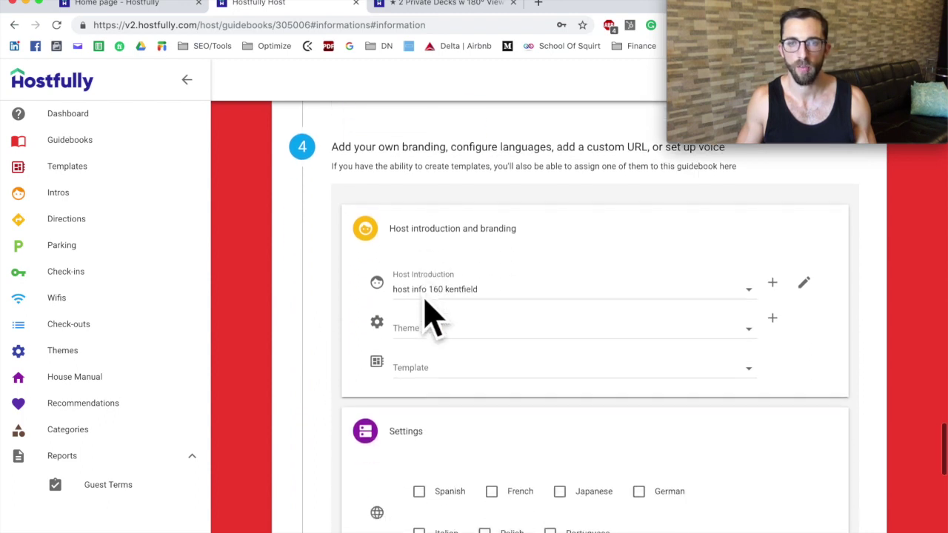
Open the Kentfield host introduction card for editing and review its languages, host name, phone and email fields, and avatar image.
{"action": "left_click", "coordinate": [837, 295]}
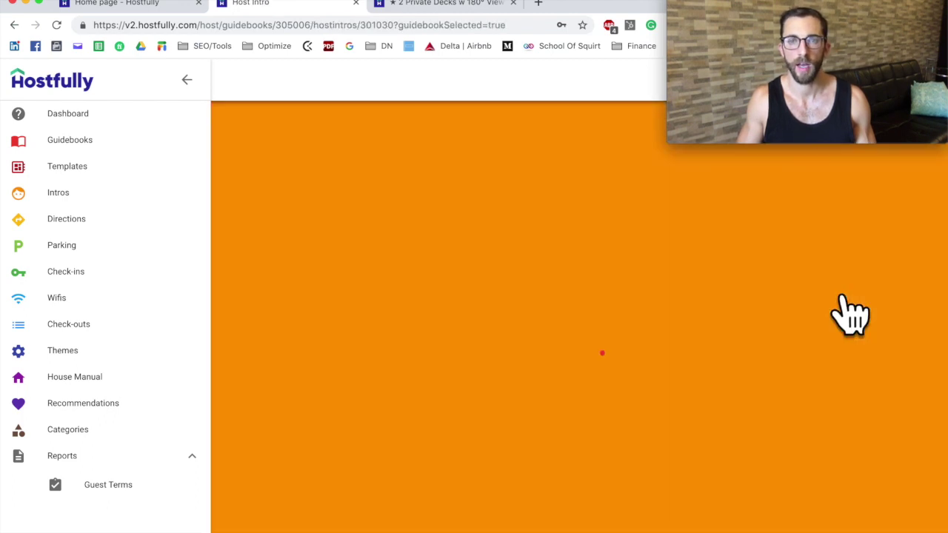
{"action": "scroll", "coordinate": [372, 306], "scroll_direction": "down", "scroll_amount": 2}
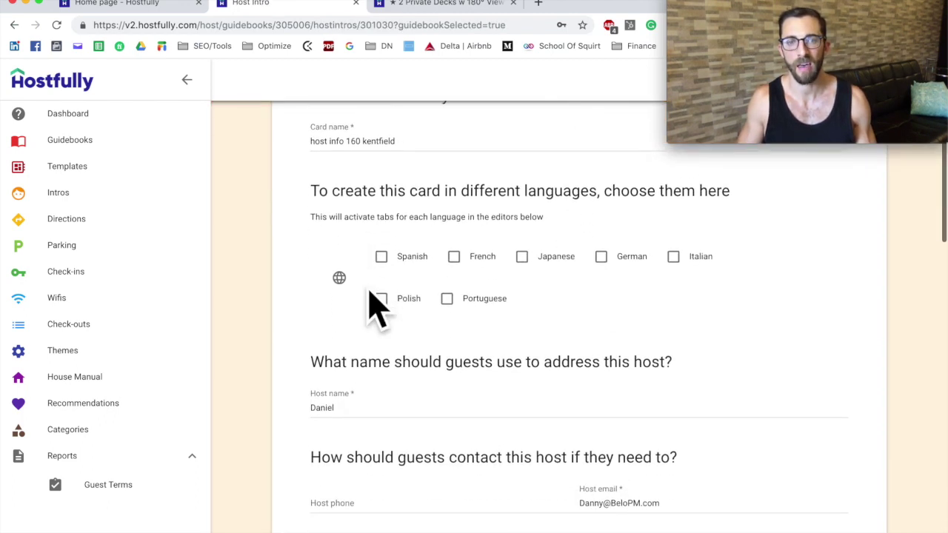
{"action": "scroll", "coordinate": [510, 367], "scroll_direction": "down", "scroll_amount": 1}
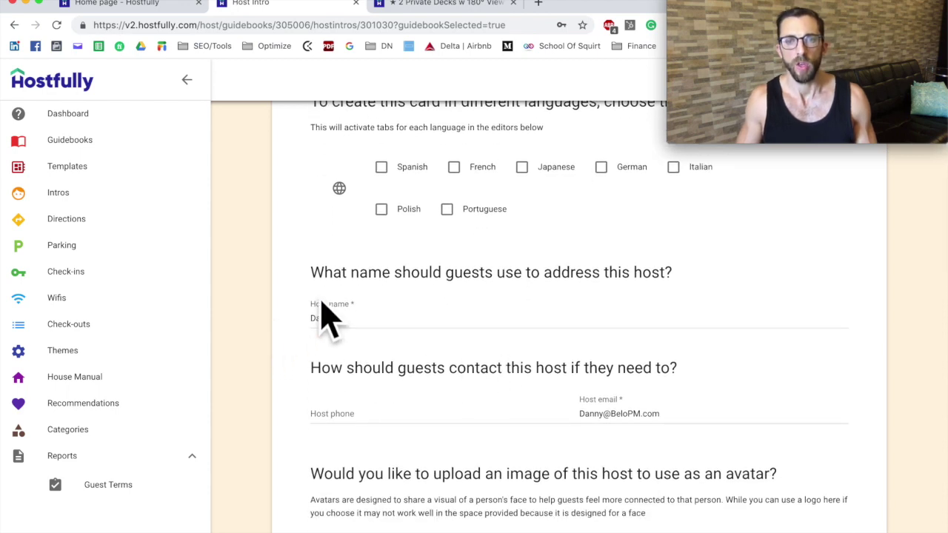
{"action": "left_click", "coordinate": [350, 422]}
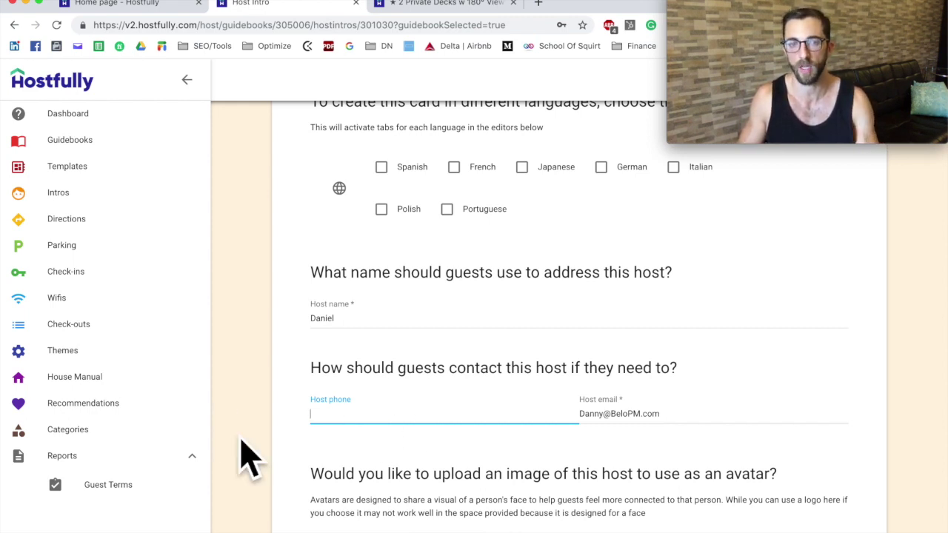
{"action": "scroll", "coordinate": [254, 455], "scroll_direction": "down", "scroll_amount": 3}
{"action": "scroll", "coordinate": [254, 458], "scroll_direction": "down", "scroll_amount": 1}
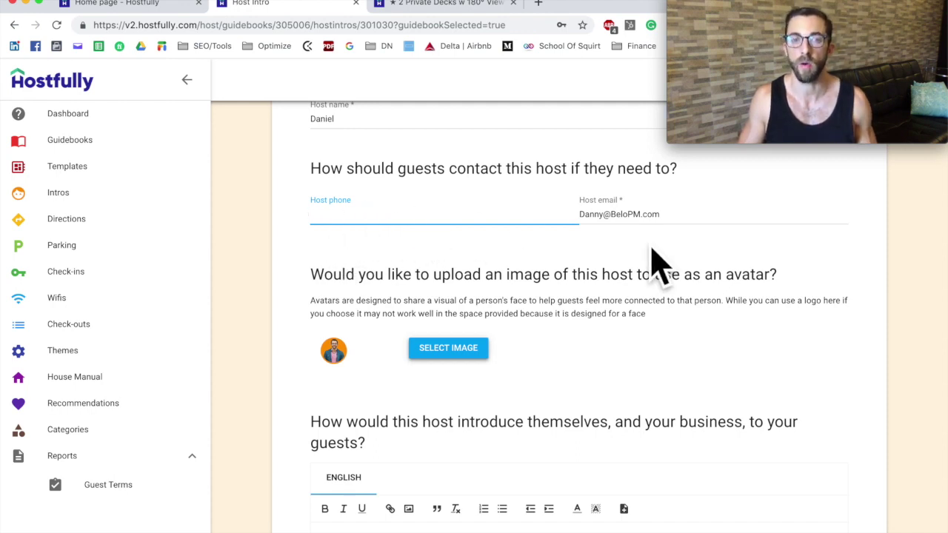
{"action": "scroll", "coordinate": [652, 259], "scroll_direction": "down", "scroll_amount": 1}
{"action": "scroll", "coordinate": [650, 255], "scroll_direction": "down", "scroll_amount": 1}
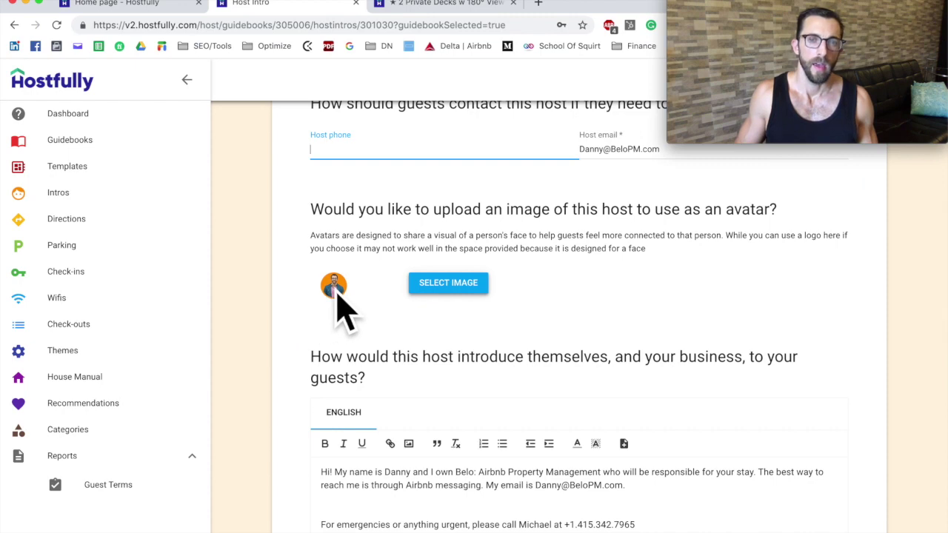
Examine the host's introduction message, highlighting the emergency contact line and the paragraph about stays dipping below a 5-star experience.
{"action": "scroll", "coordinate": [455, 348], "scroll_direction": "down", "scroll_amount": 4}
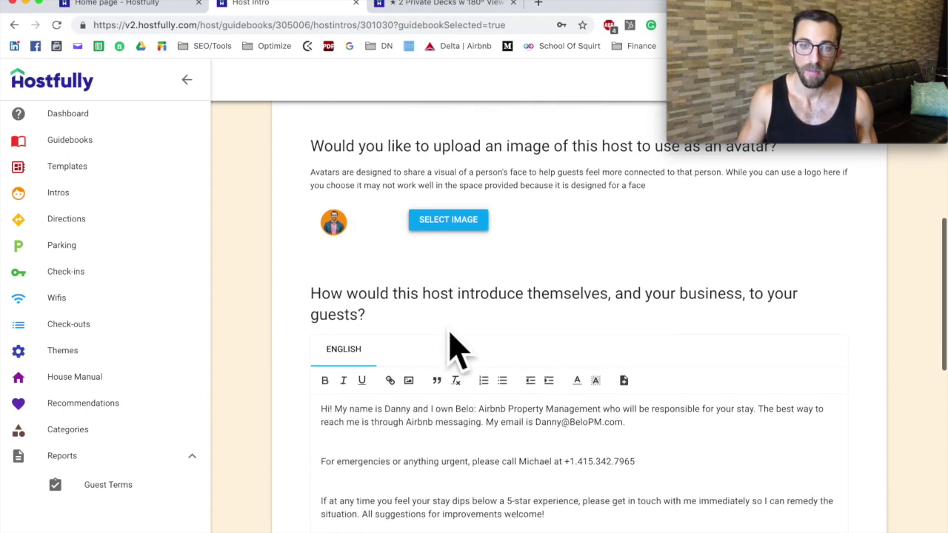
{"action": "scroll", "coordinate": [430, 367], "scroll_direction": "down", "scroll_amount": 2}
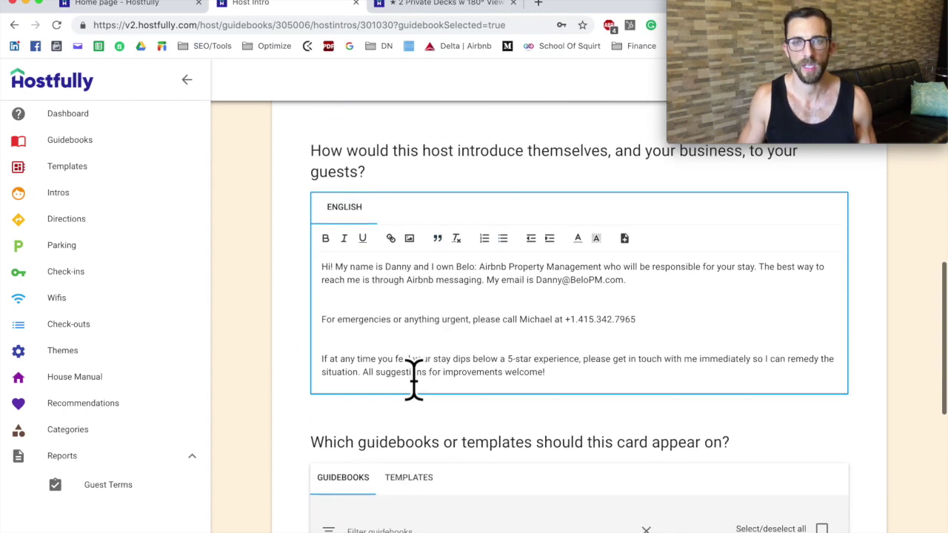
{"action": "triple_click", "coordinate": [398, 385]}
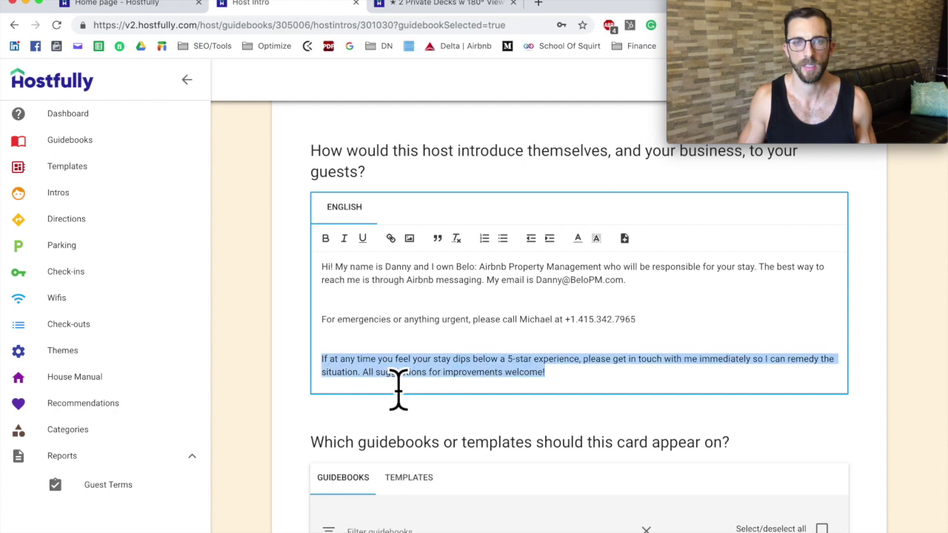
{"action": "left_click", "coordinate": [518, 340]}
{"action": "triple_click", "coordinate": [519, 322]}
{"action": "triple_click", "coordinate": [422, 360]}
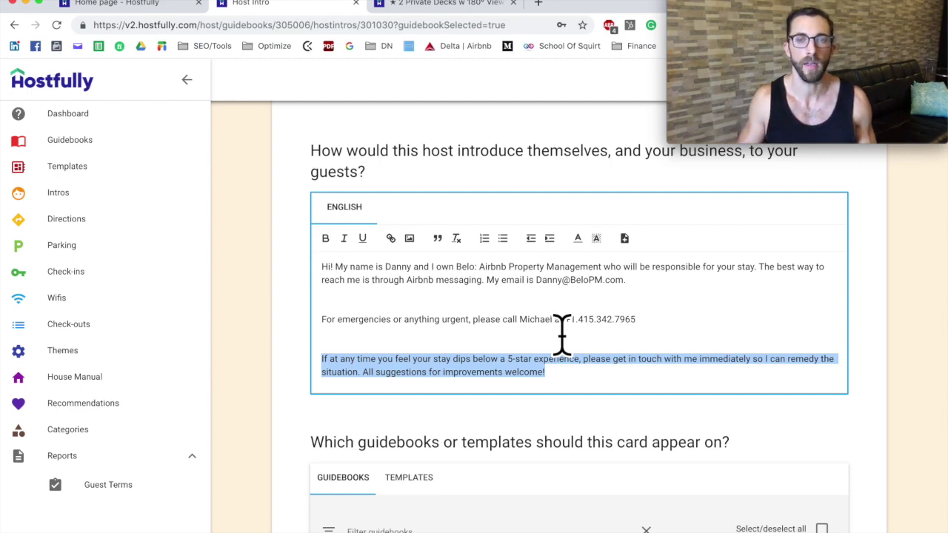
{"action": "scroll", "coordinate": [562, 334], "scroll_direction": "up", "scroll_amount": 5}
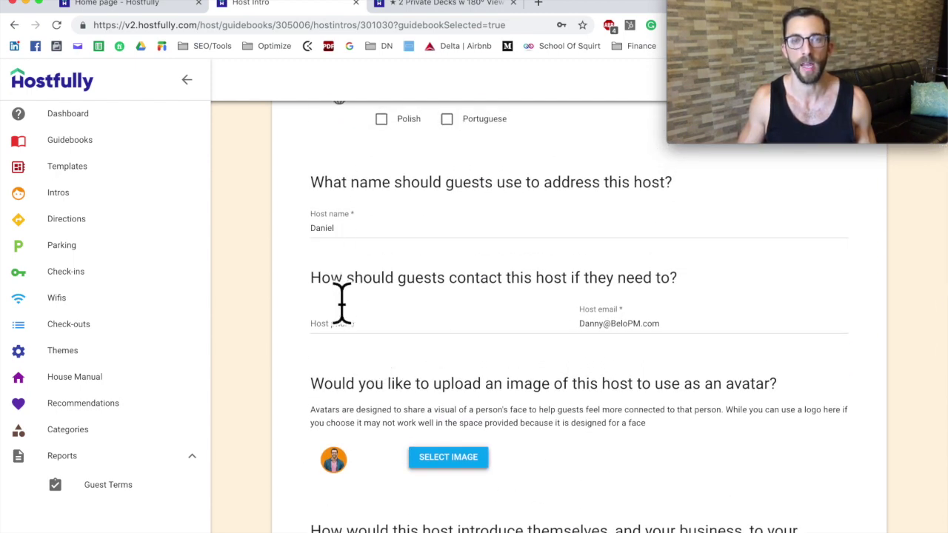
{"action": "scroll", "coordinate": [605, 374], "scroll_direction": "down", "scroll_amount": 5}
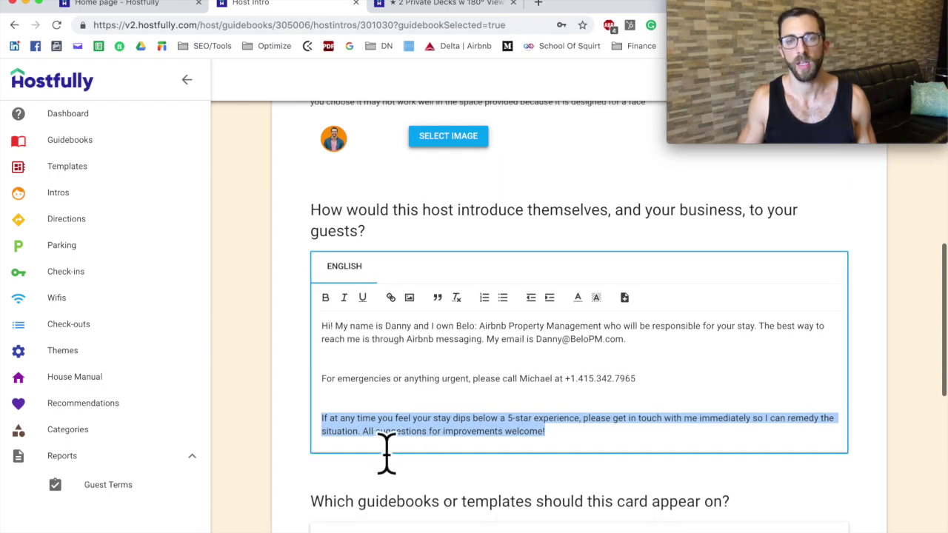
{"action": "left_click", "coordinate": [383, 451]}
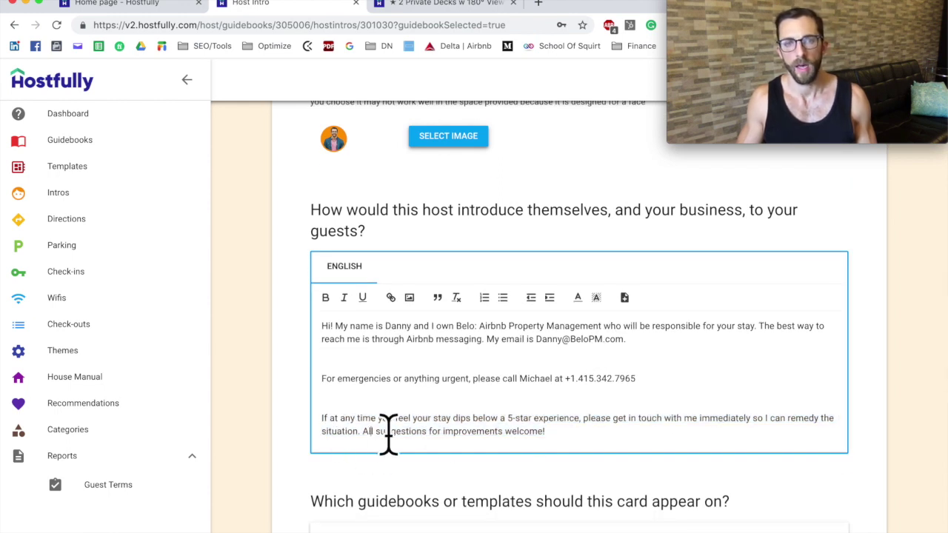
{"action": "triple_click", "coordinate": [461, 432]}
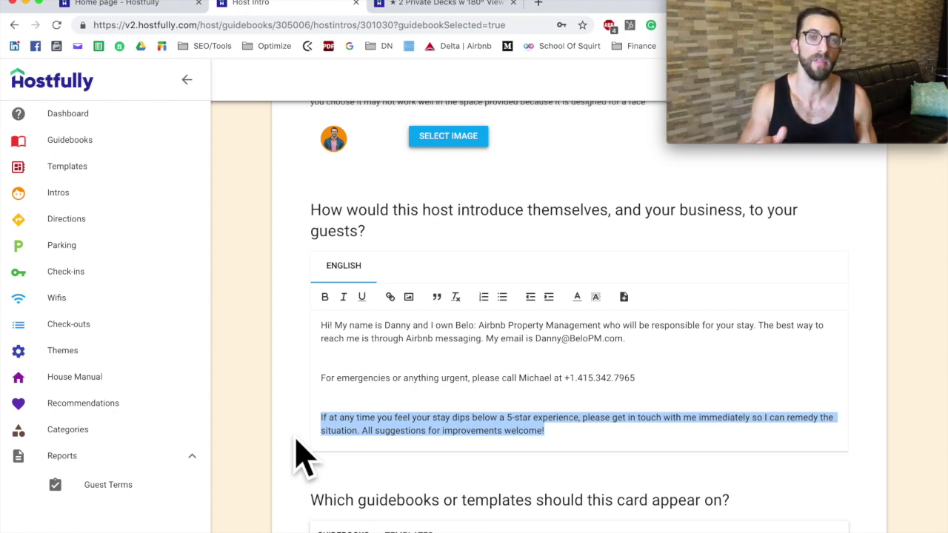
Check which guidebooks the host introduction card is assigned to, and save the card.
{"action": "scroll", "coordinate": [303, 455], "scroll_direction": "down", "scroll_amount": 6}
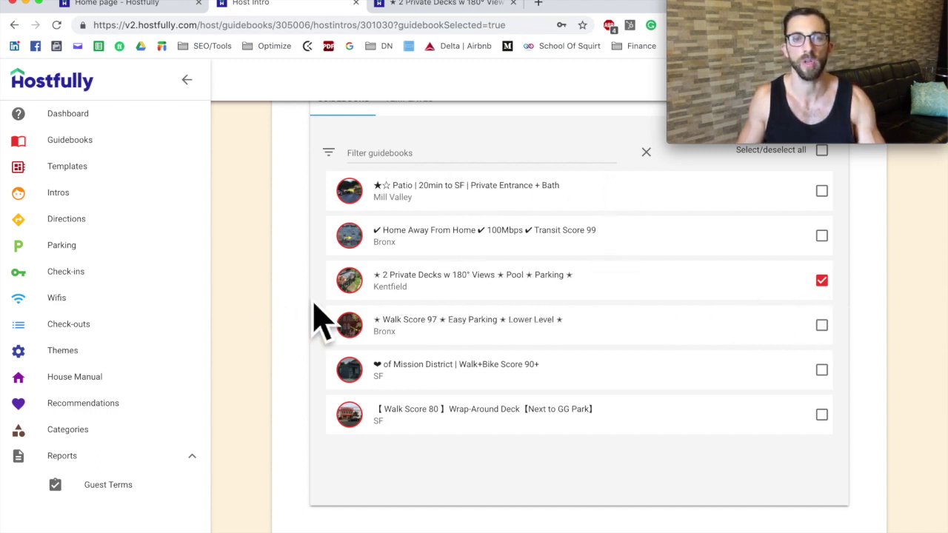
{"action": "scroll", "coordinate": [306, 339], "scroll_direction": "down", "scroll_amount": 2}
{"action": "scroll", "coordinate": [285, 256], "scroll_direction": "down", "scroll_amount": 1}
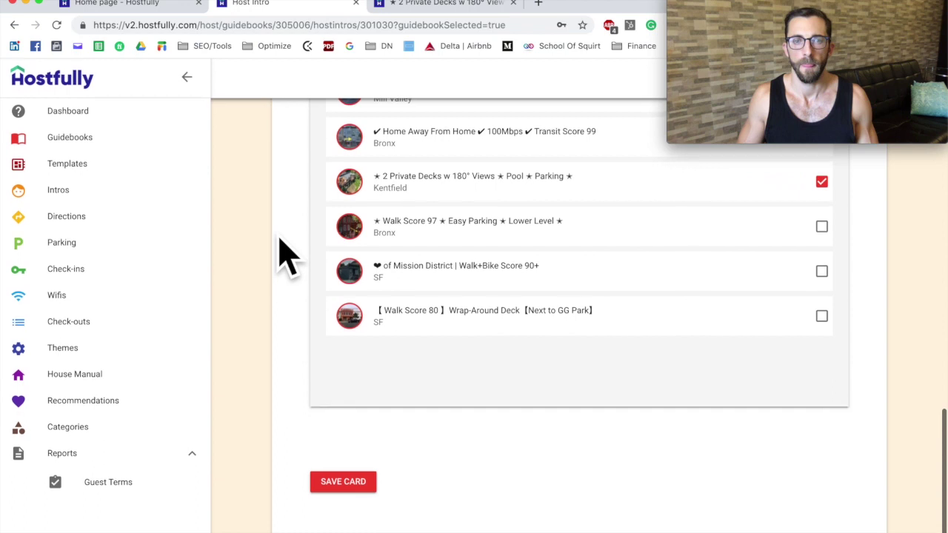
{"action": "left_click", "coordinate": [363, 491]}
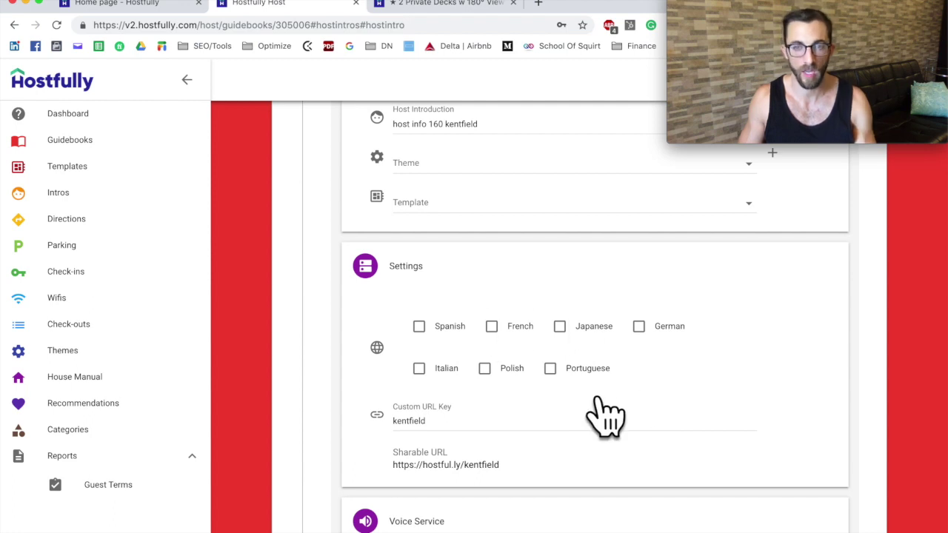
Examine the guidebook's custom URL key, its sharable URL and the voice service section.
{"action": "left_click", "coordinate": [418, 432]}
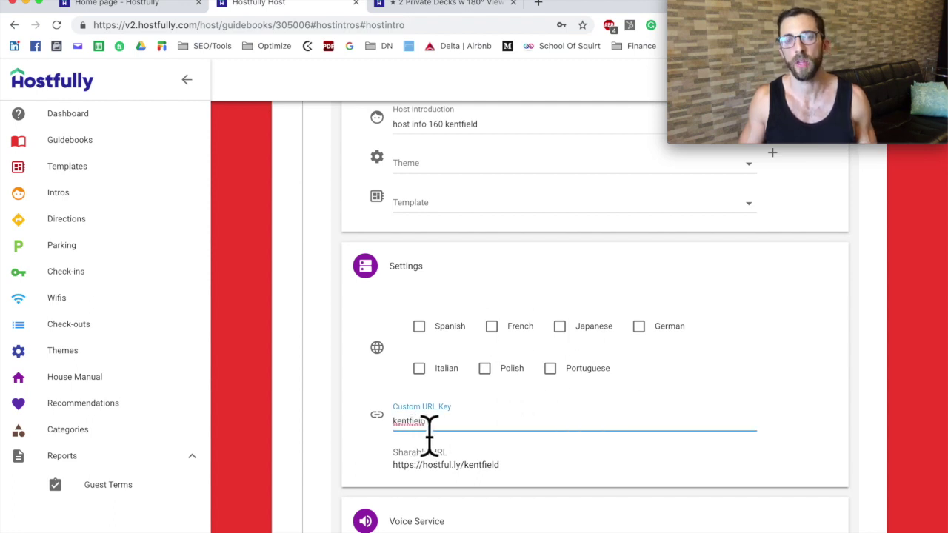
{"action": "double_click", "coordinate": [430, 434]}
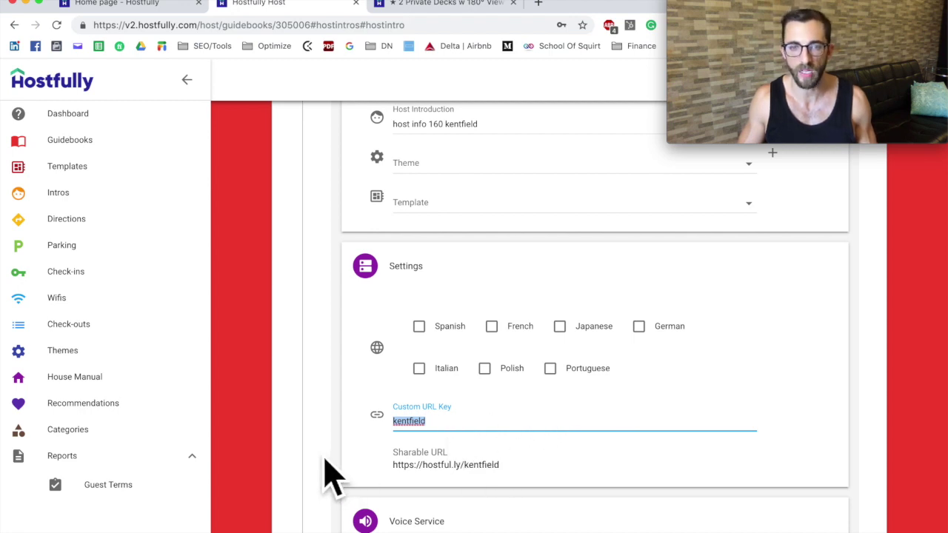
{"action": "scroll", "coordinate": [327, 452], "scroll_direction": "down", "scroll_amount": 1}
{"action": "scroll", "coordinate": [323, 418], "scroll_direction": "down", "scroll_amount": 2}
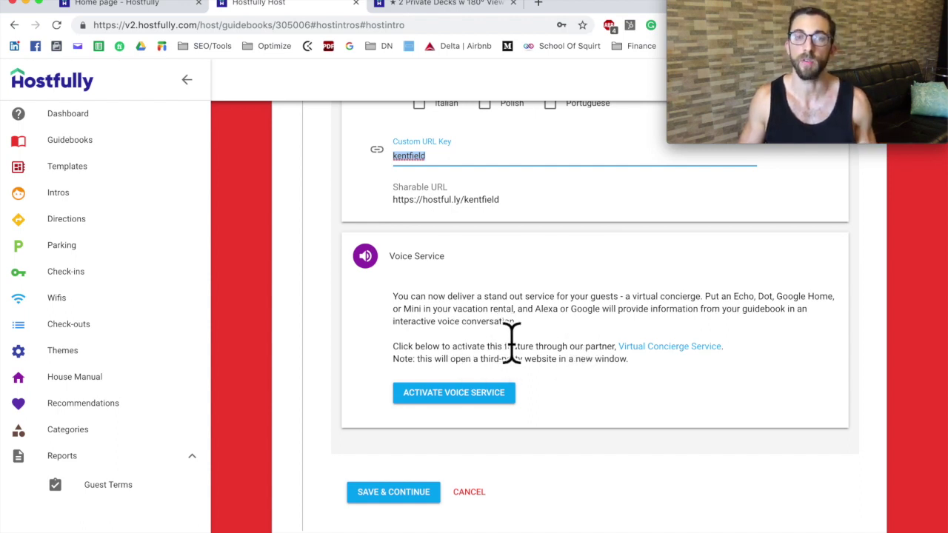
Try enabling the recommendations-only version of the guidebook, look at its title, image and custom URL options, and turn it off again.
{"action": "scroll", "coordinate": [353, 281], "scroll_direction": "down", "scroll_amount": 5}
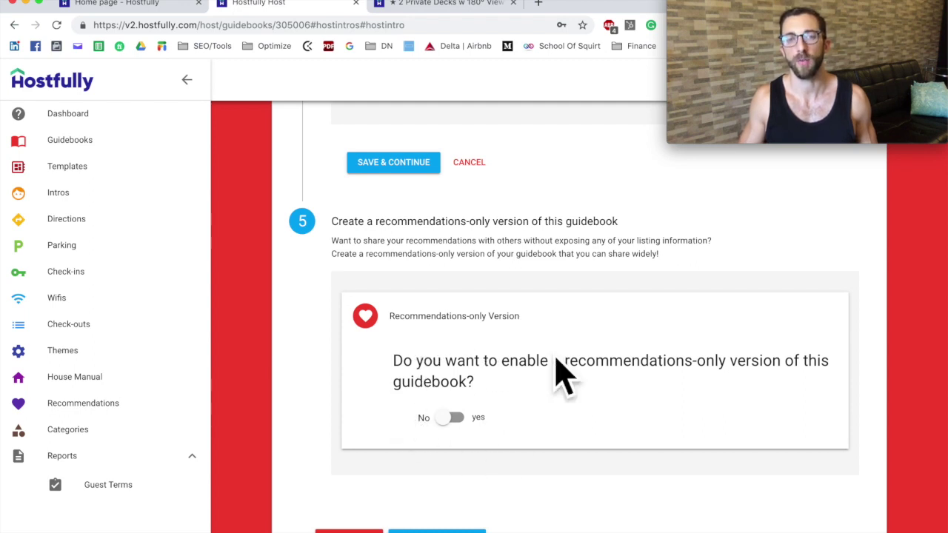
{"action": "left_click", "coordinate": [482, 429]}
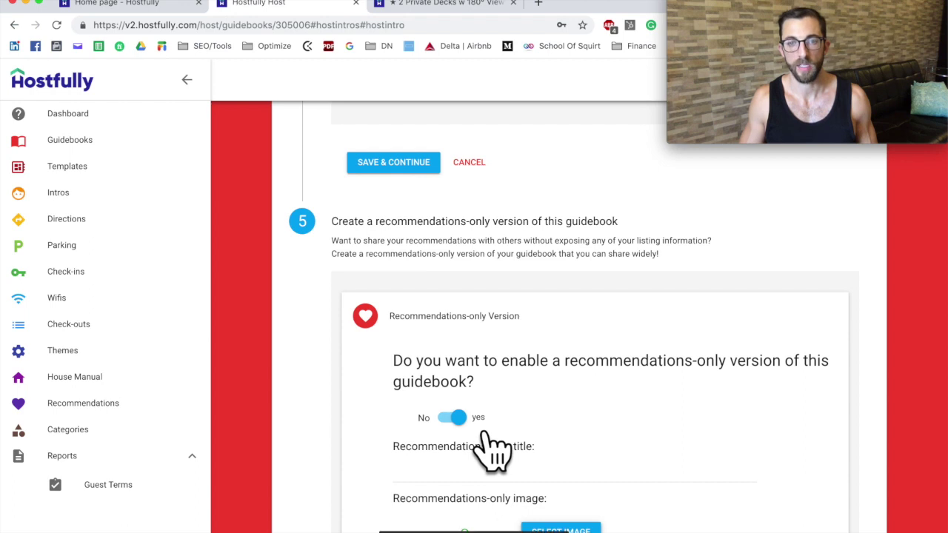
{"action": "left_click", "coordinate": [470, 433]}
{"action": "left_click", "coordinate": [471, 432]}
{"action": "scroll", "coordinate": [466, 437], "scroll_direction": "down", "scroll_amount": 5}
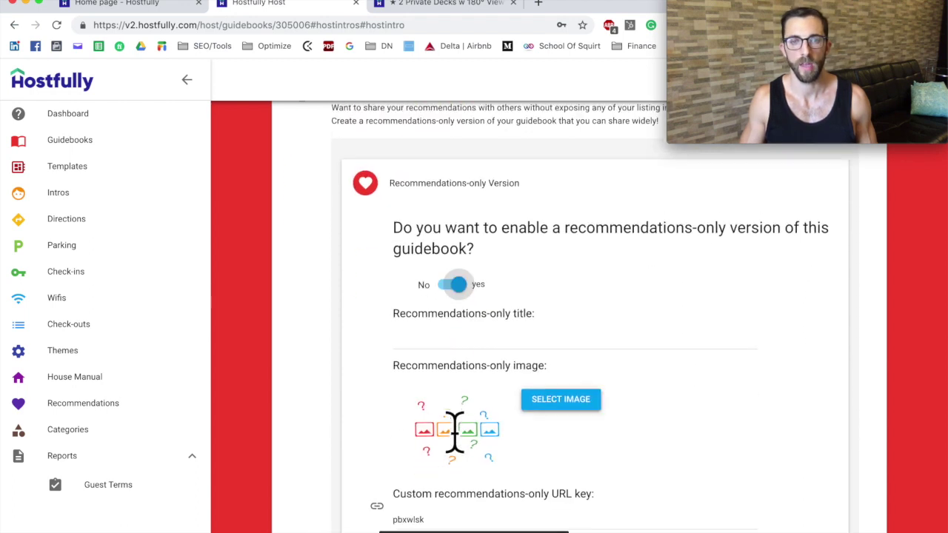
{"action": "left_click", "coordinate": [468, 167]}
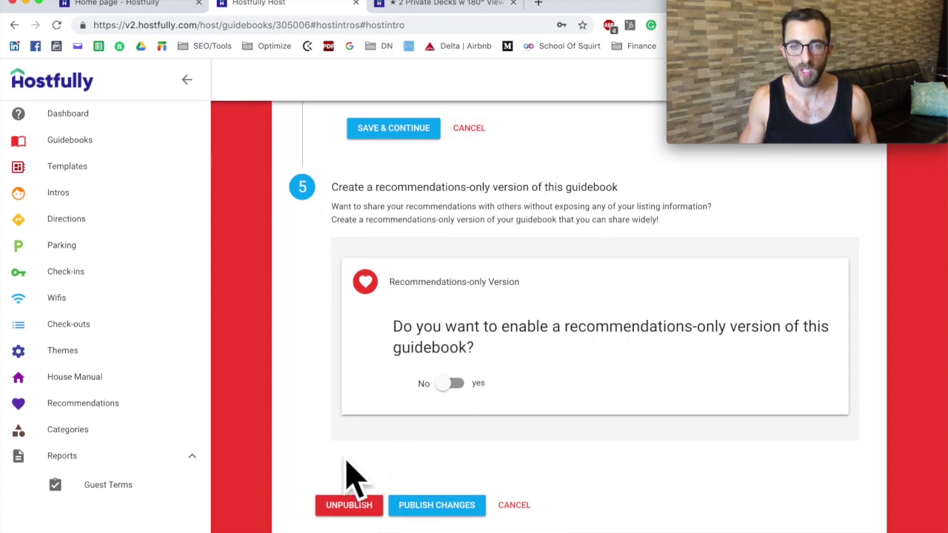
Publish the guidebook changes and look through the list of all guidebooks with their short links.
{"action": "left_click", "coordinate": [460, 518]}
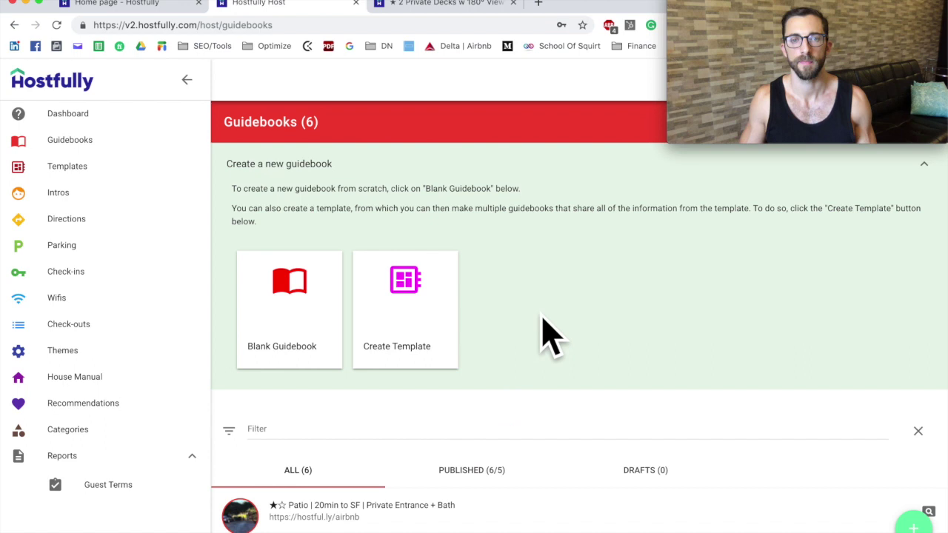
{"action": "scroll", "coordinate": [545, 334], "scroll_direction": "down", "scroll_amount": 3}
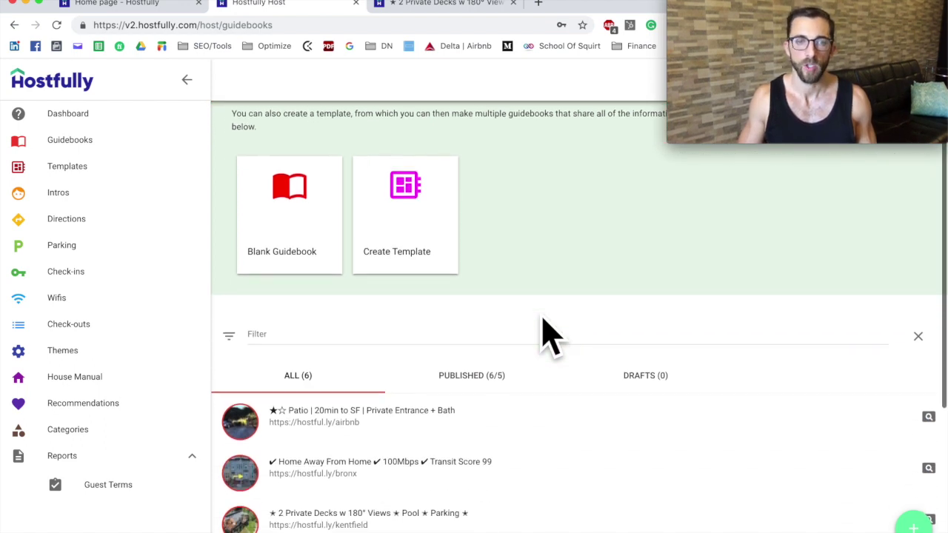
{"action": "scroll", "coordinate": [545, 334], "scroll_direction": "up", "scroll_amount": 3}
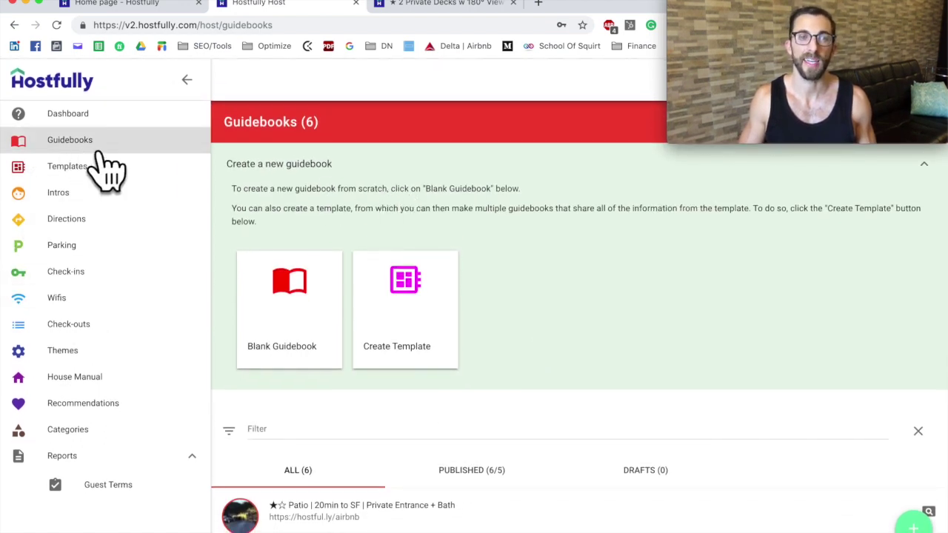
{"action": "scroll", "coordinate": [546, 220], "scroll_direction": "down", "scroll_amount": 5}
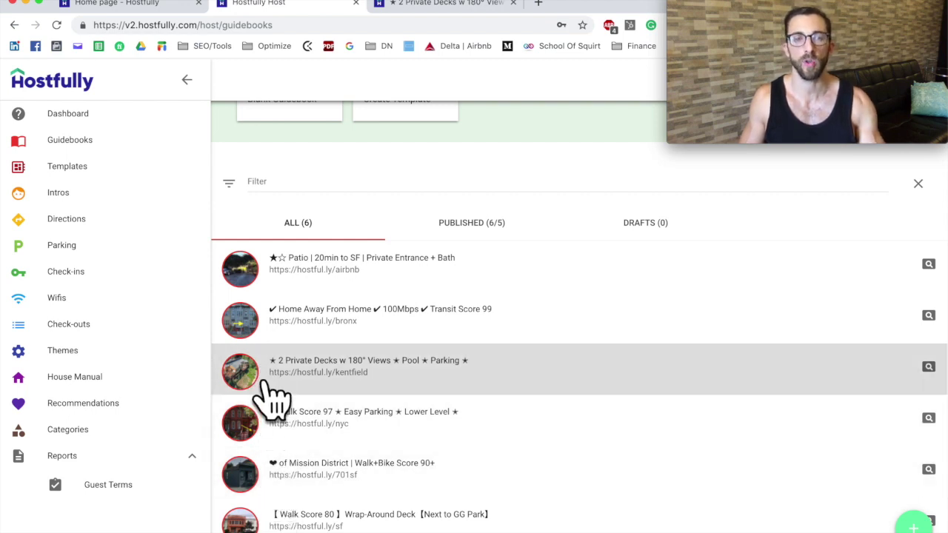
{"action": "left_click", "coordinate": [334, 390]}
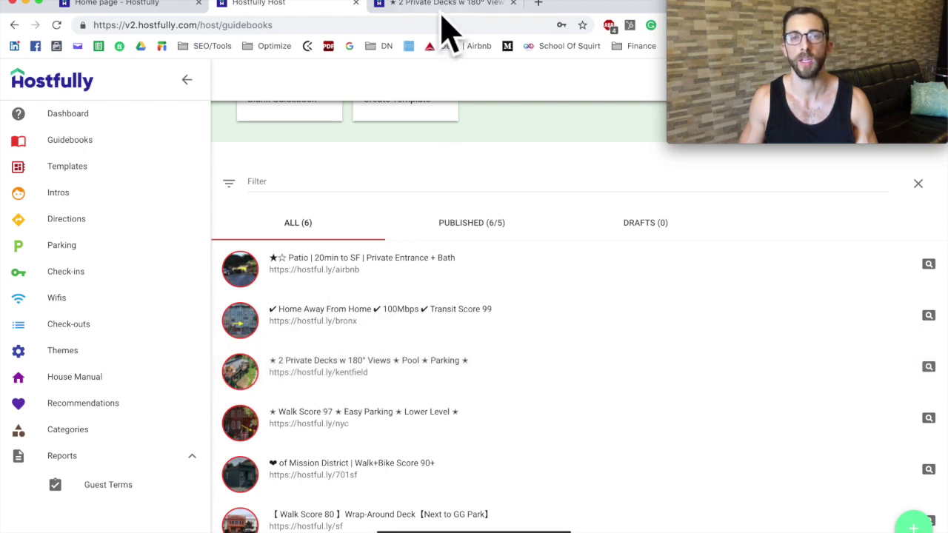
{"action": "left_click", "coordinate": [539, 4]}
{"action": "type", "text": "https://hostful.ly/kentfield"}
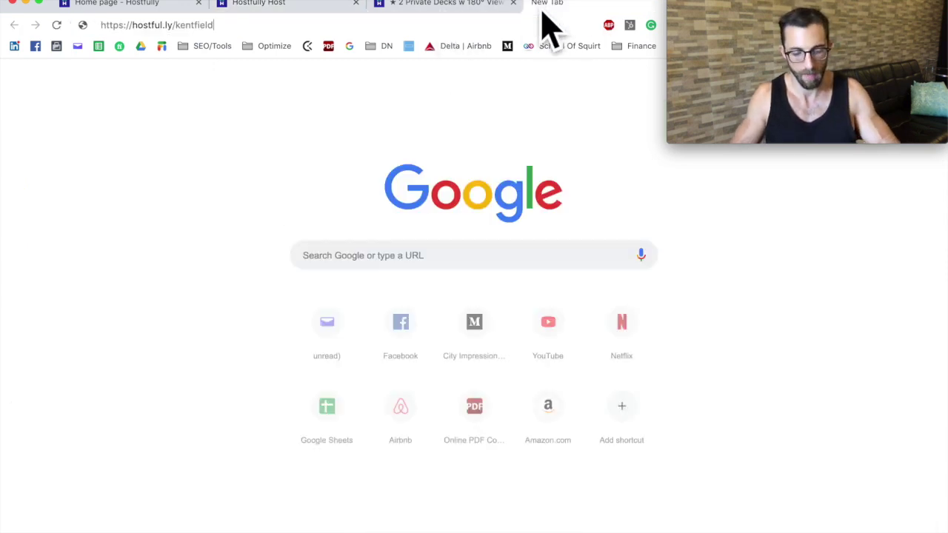
{"action": "key", "text": "Return"}
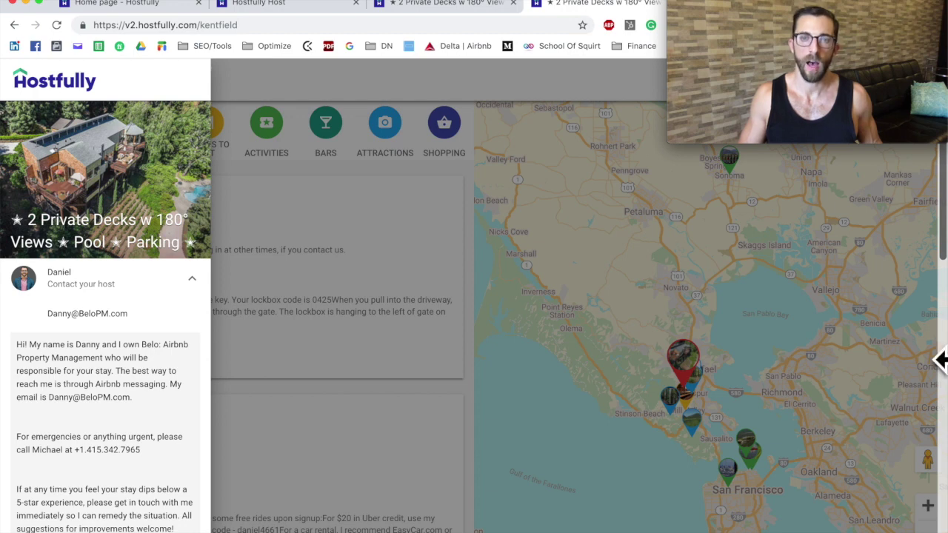
{"action": "left_click_drag", "start_coordinate": [941, 360], "coordinate": [286, 424]}
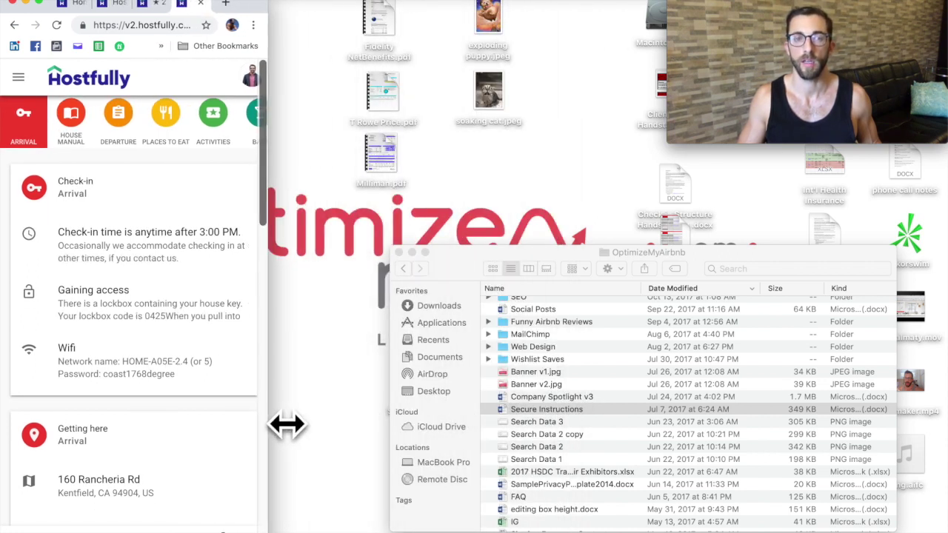